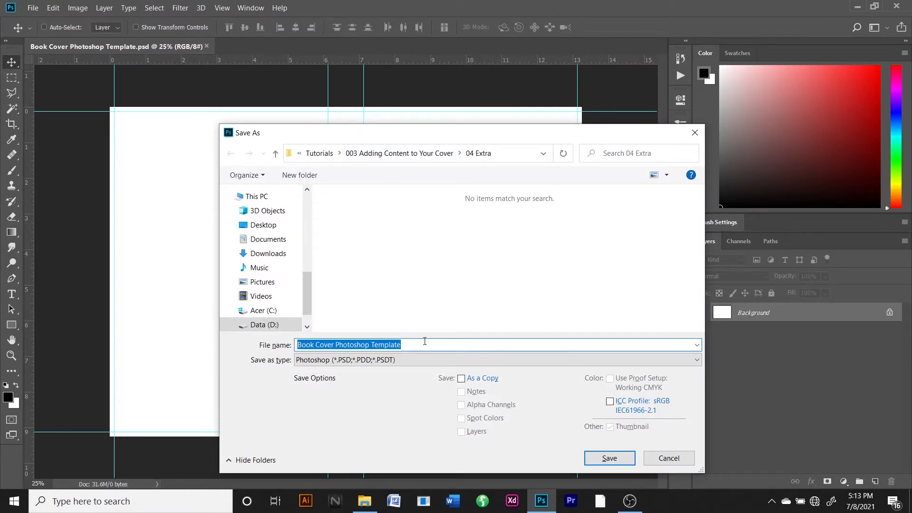
Save the book cover template as a new Photoshop file named Mind of a Hustler
type("Mind of a Hustler")
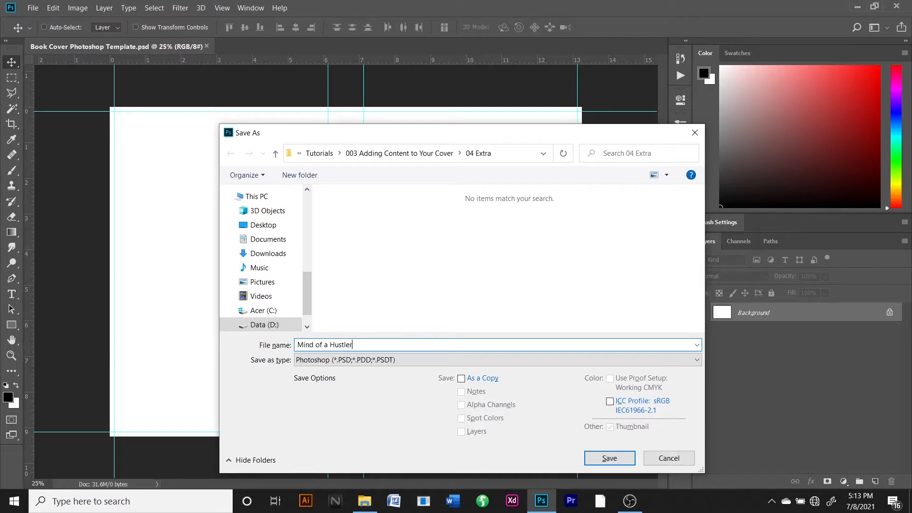
key("Return")
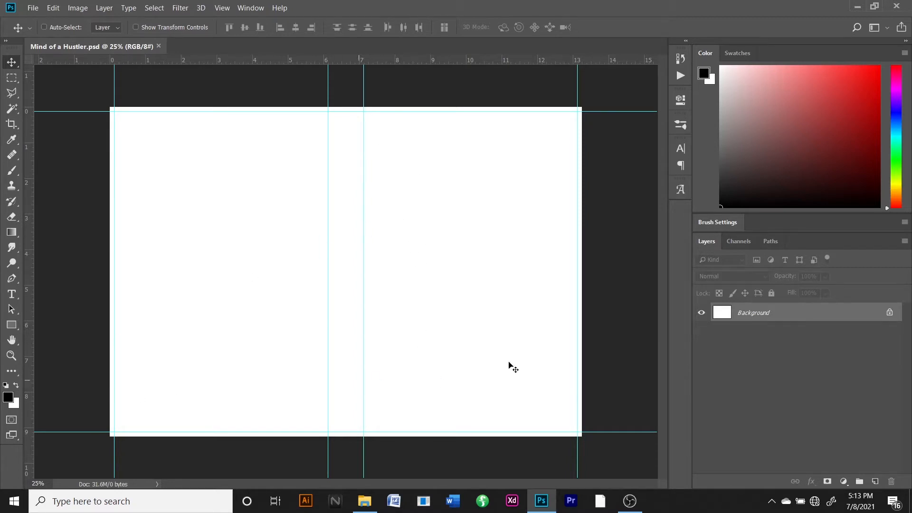
Unlock the Background layer and fill it with the black foreground colour
left_click(889, 314)
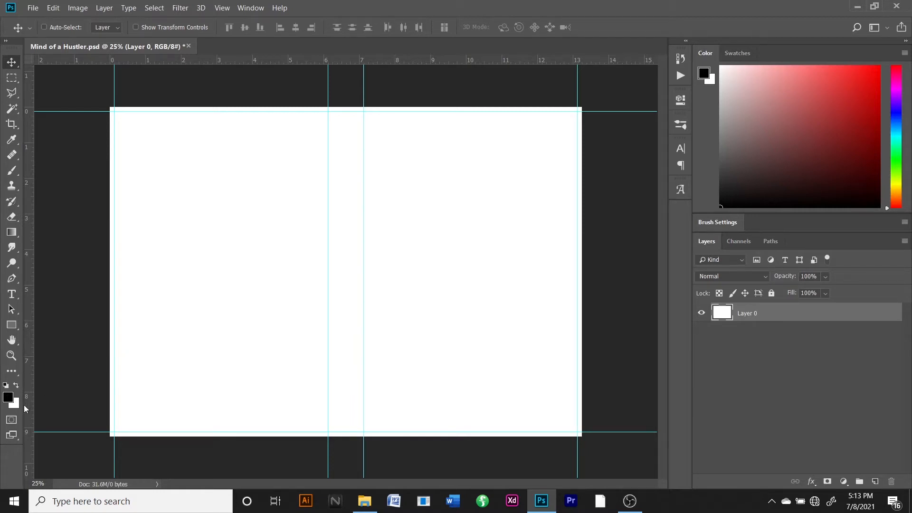
key("alt+BackSpace")
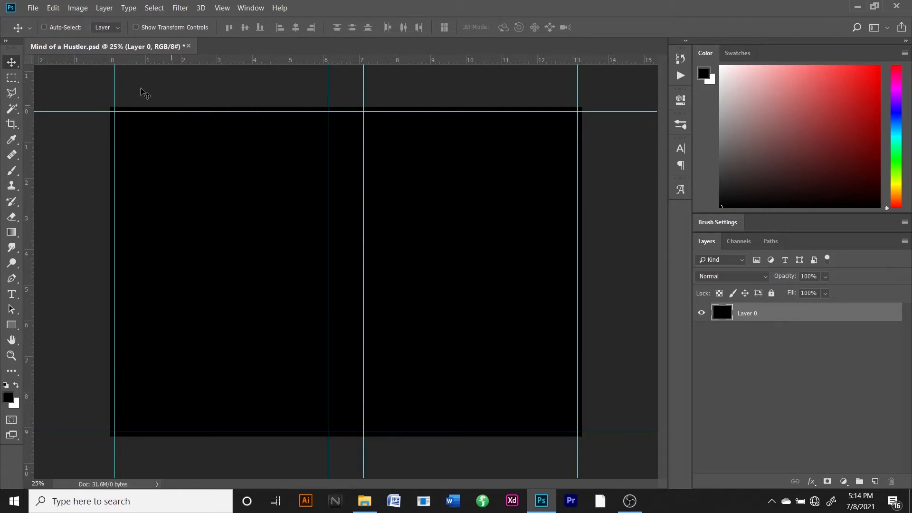
Add three separate text layers reading "Mind", "of a" and "Hustler", one below another on the front cover
left_click(13, 295)
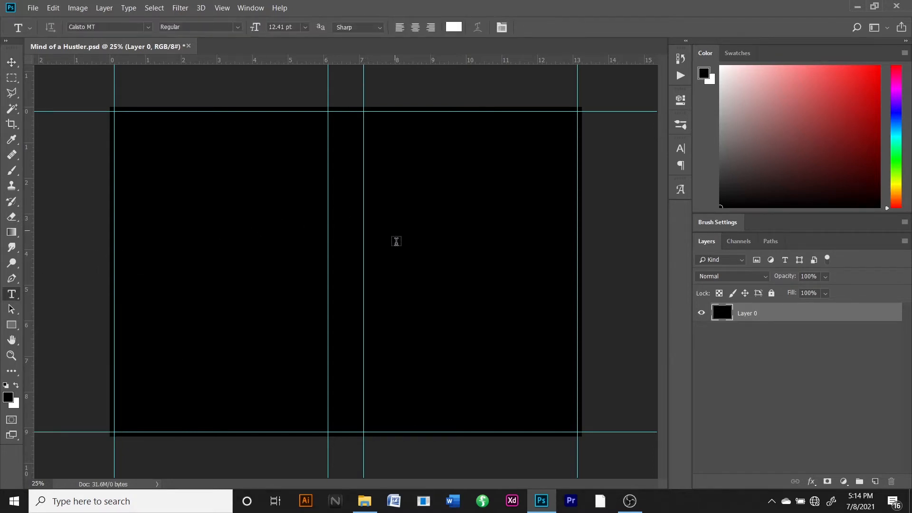
left_click(397, 252)
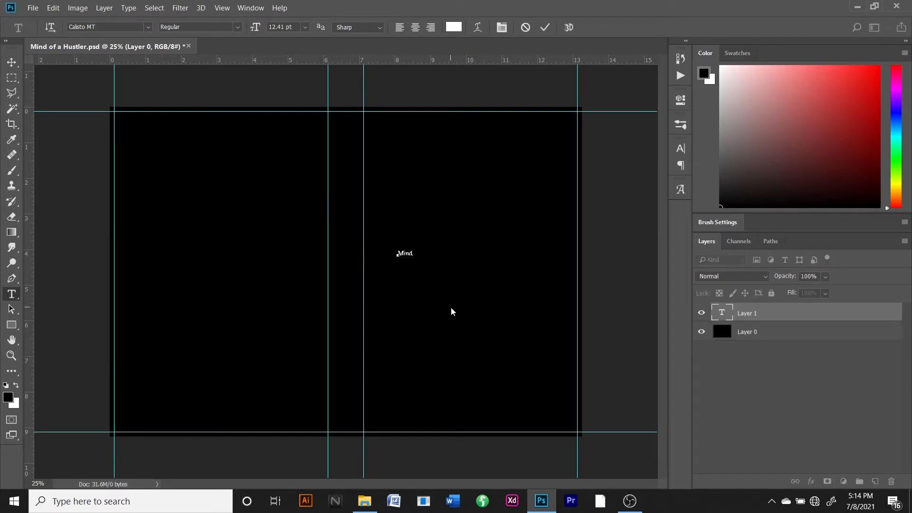
left_click(746, 315)
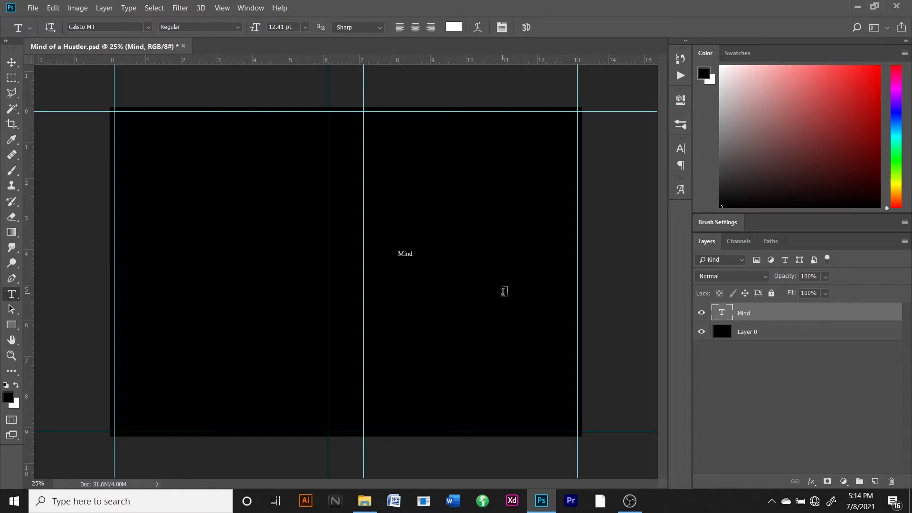
left_click(422, 292)
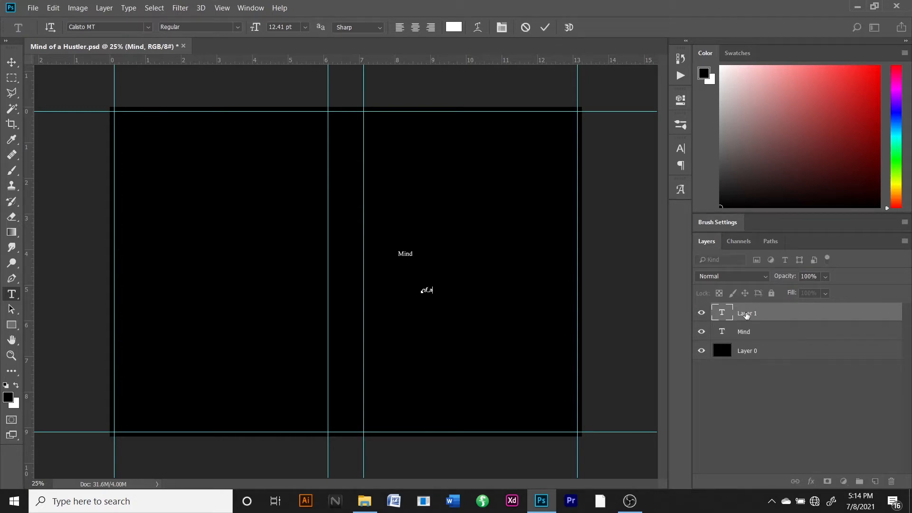
key("ctrl+Return")
left_click(402, 315)
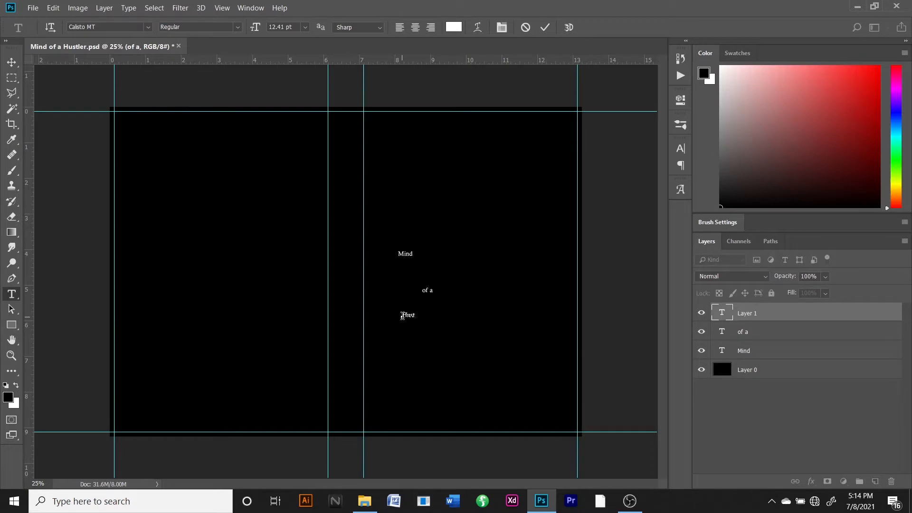
left_click(775, 315)
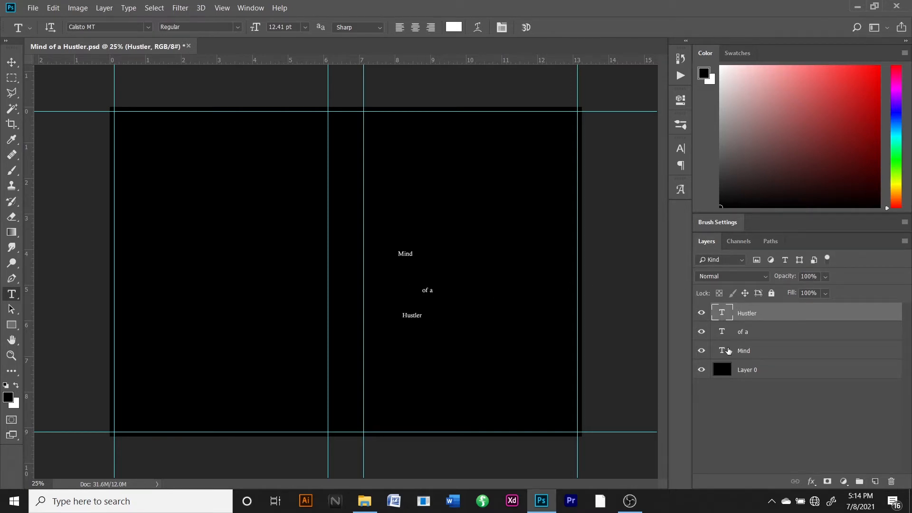
left_click(723, 353)
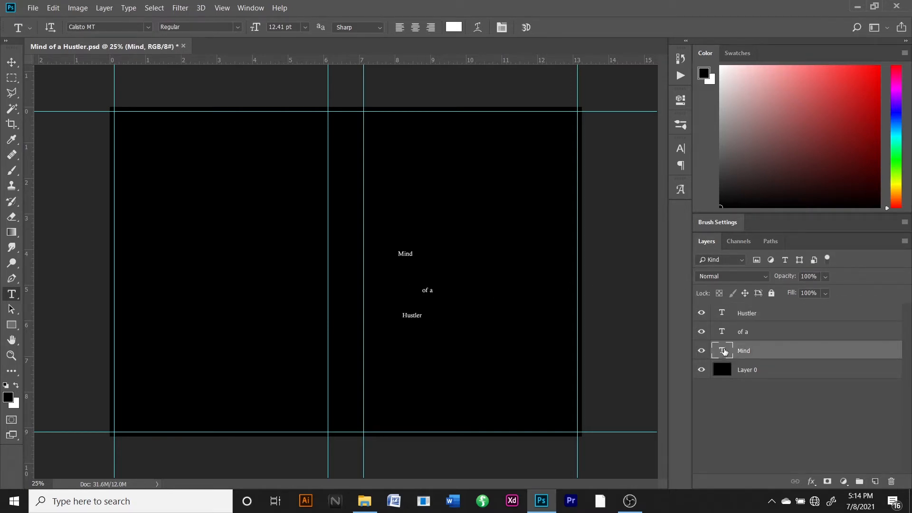
double_click(723, 352)
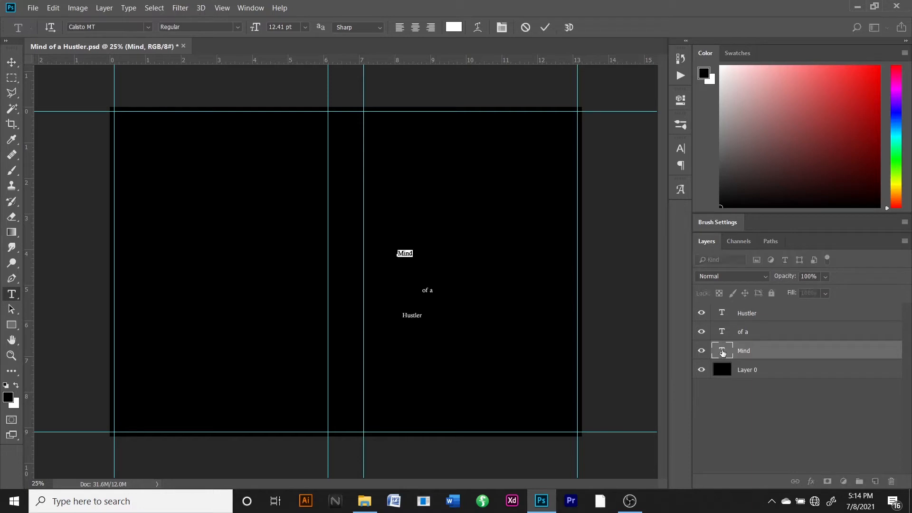
key("Escape")
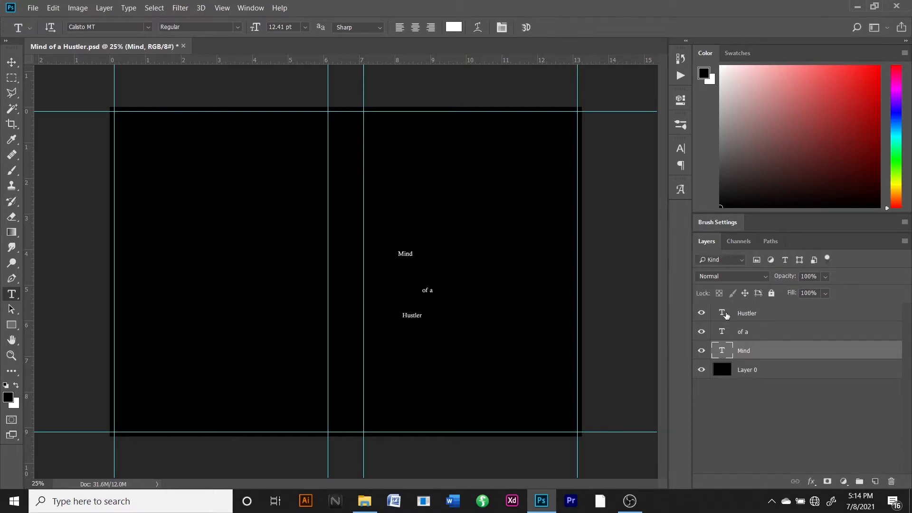
Set the "Hustler" text to all caps at 77.41 pt and centre it across the lower half of the front cover
double_click(722, 313)
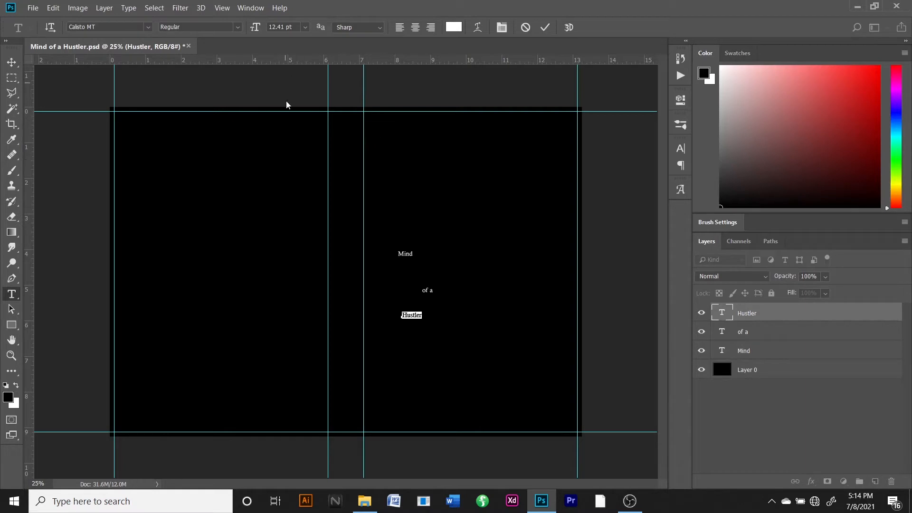
left_click(681, 149)
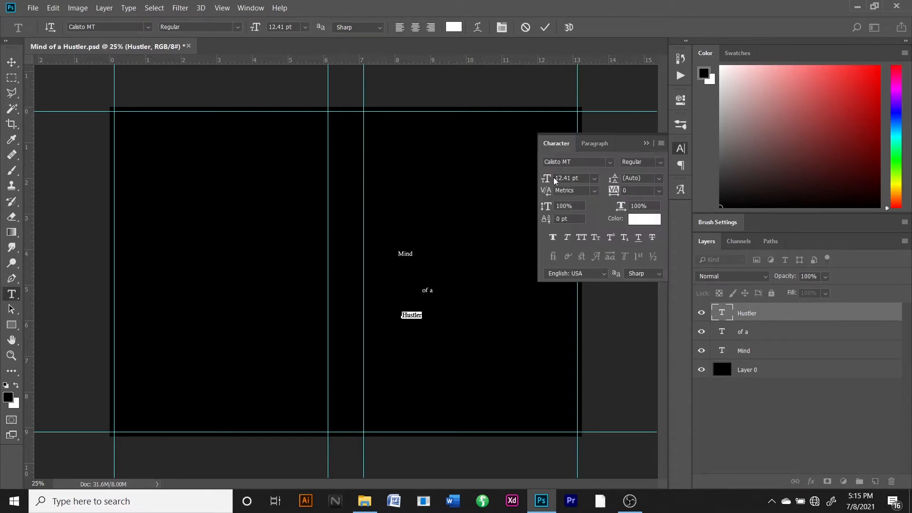
left_click_drag(546, 178, 590, 179)
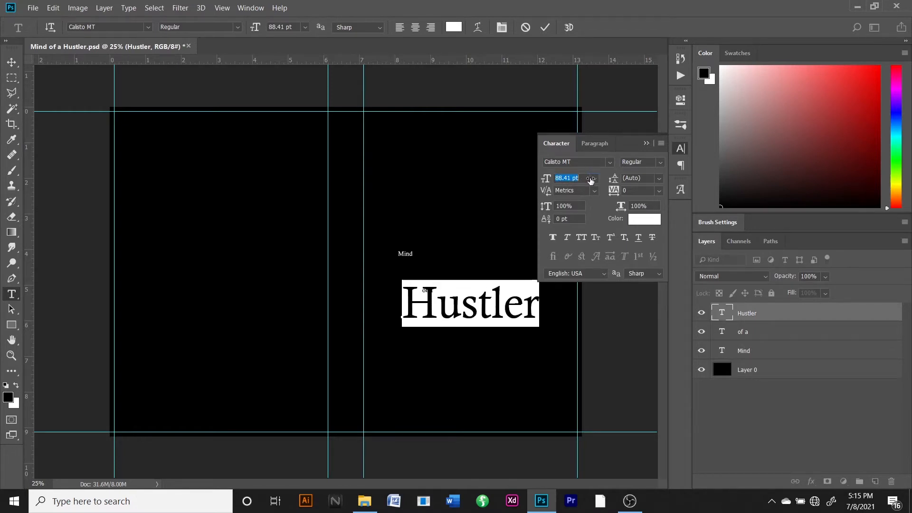
left_click(581, 238)
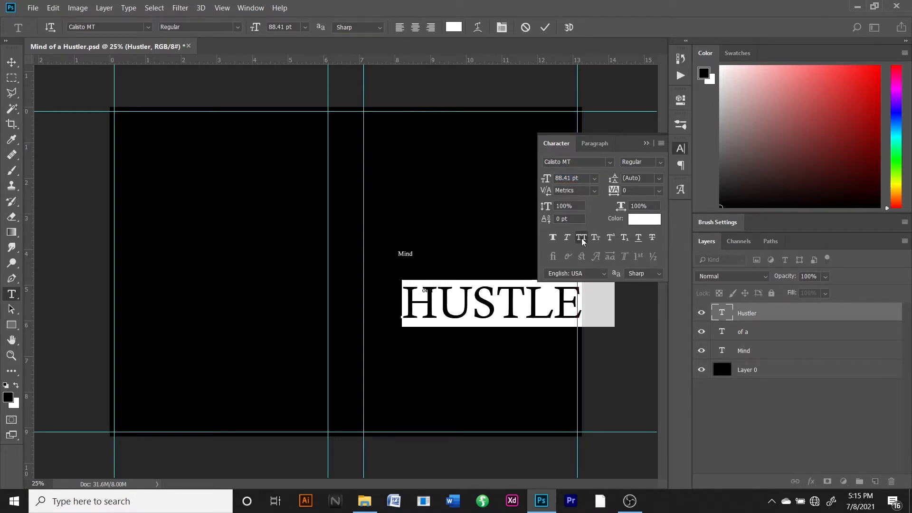
left_click_drag(513, 348, 482, 360)
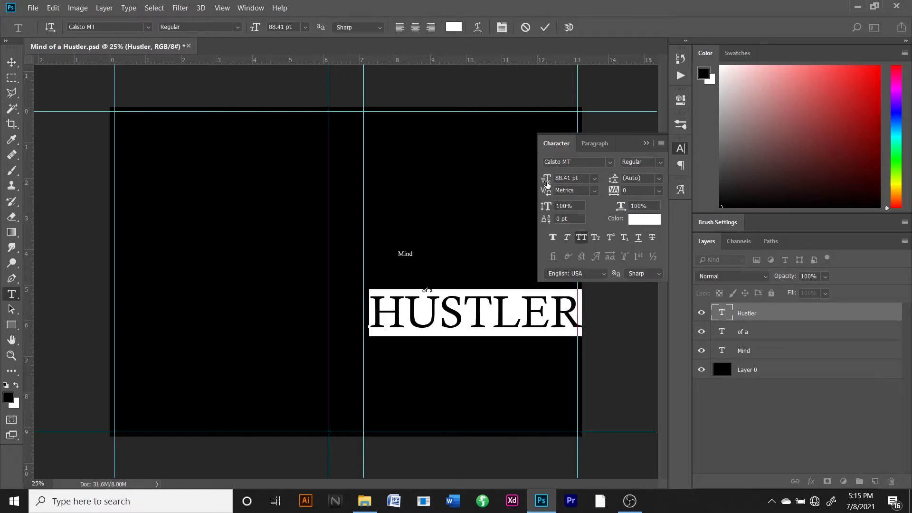
left_click_drag(548, 181, 539, 184)
left_click_drag(475, 364, 482, 379)
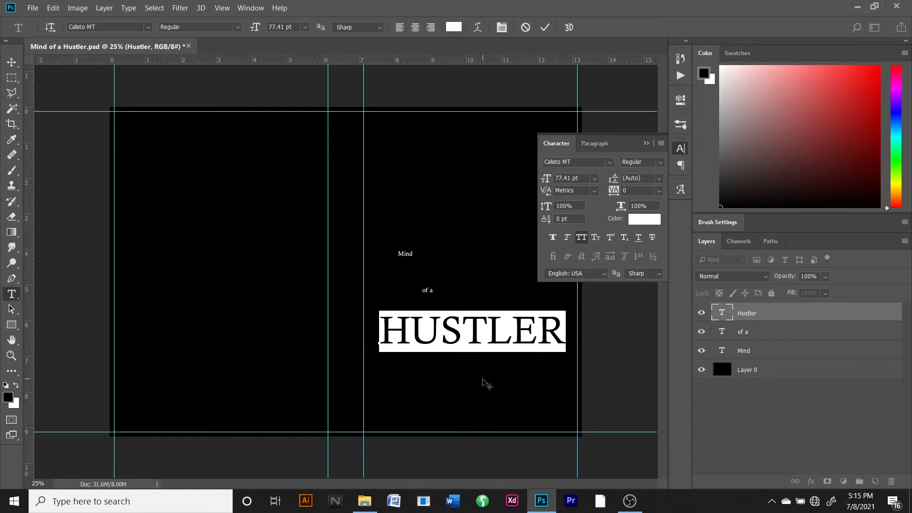
left_click(762, 316)
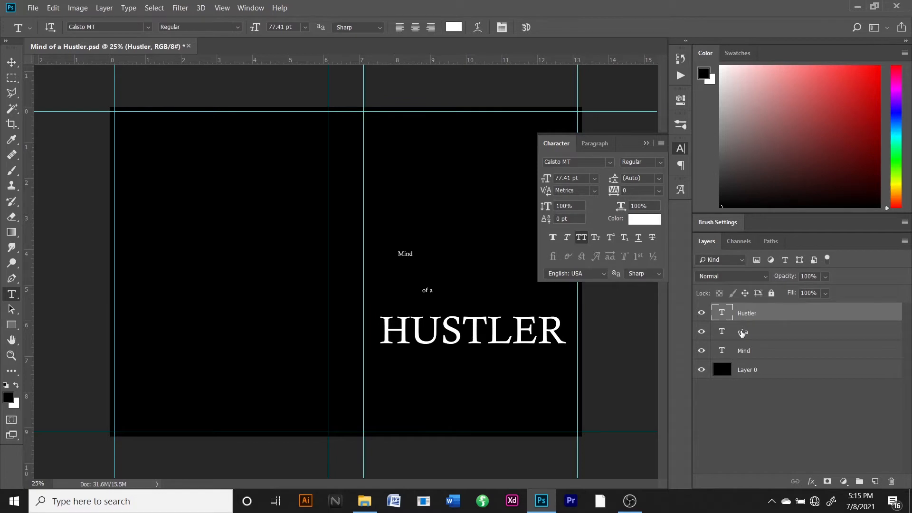
Move the "of a" text to just above the end of the word HUSTLER
left_click(738, 336)
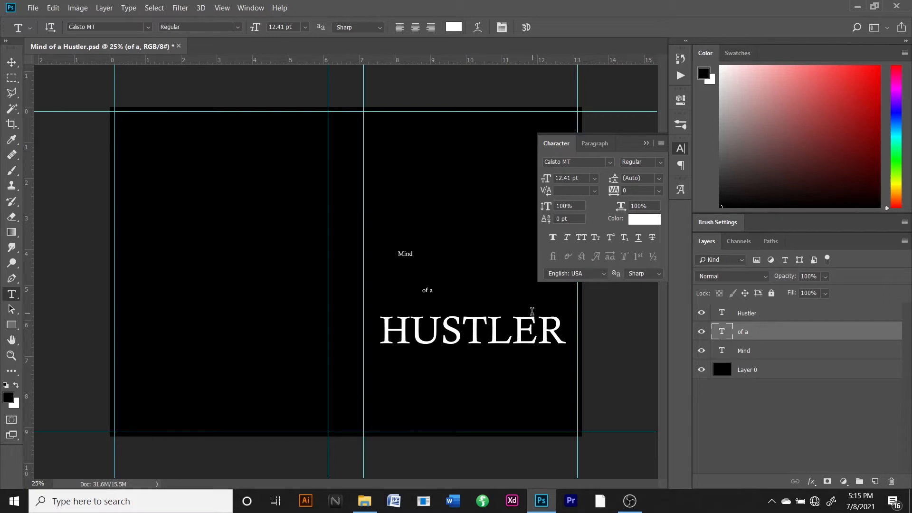
key("v")
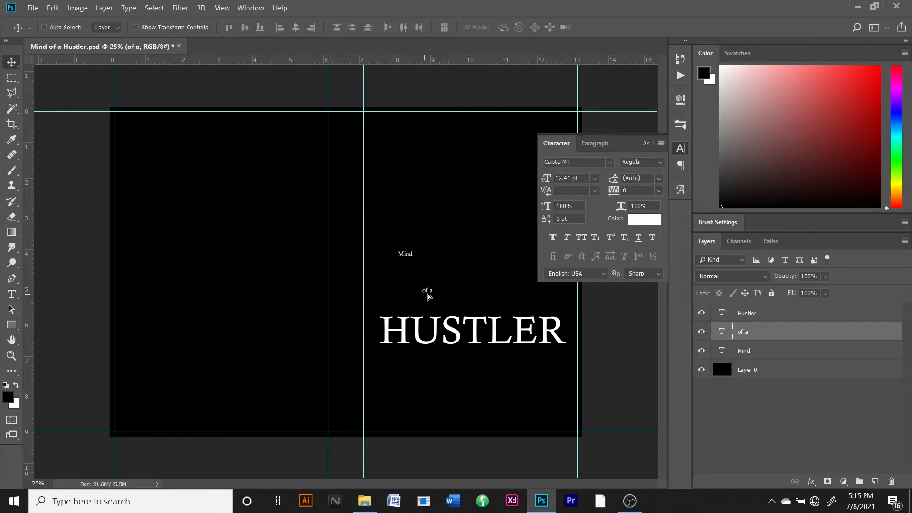
left_click_drag(428, 296, 544, 313)
Set the "Mind" text to all caps at 61.41 pt and place it directly above the first half of HUSTLER
left_click(744, 353)
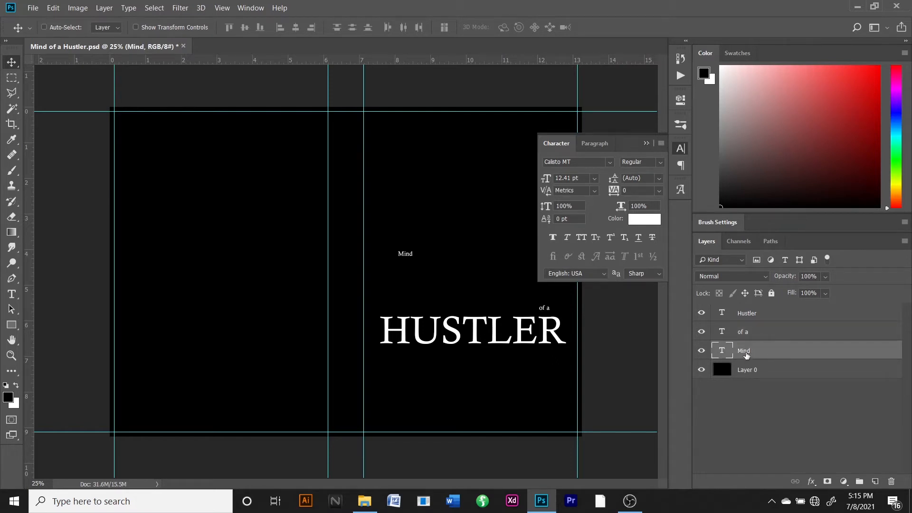
double_click(722, 350)
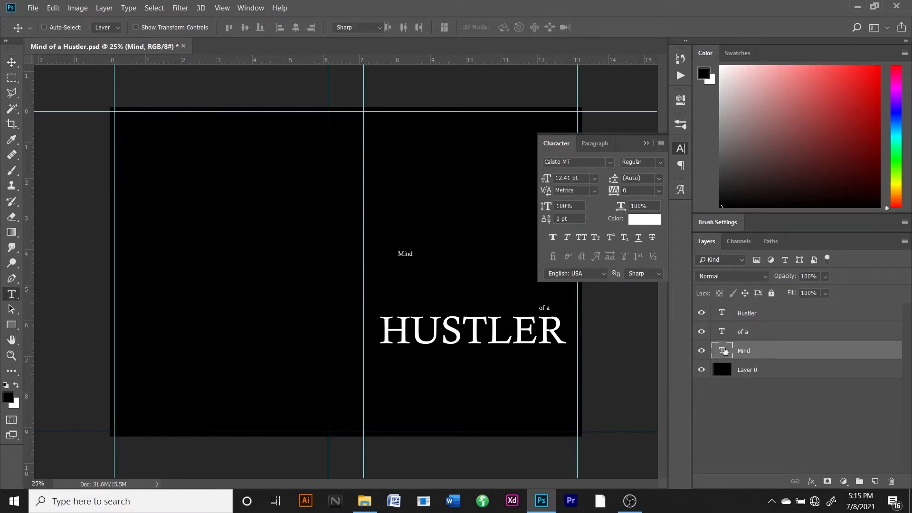
left_click_drag(549, 182, 586, 180)
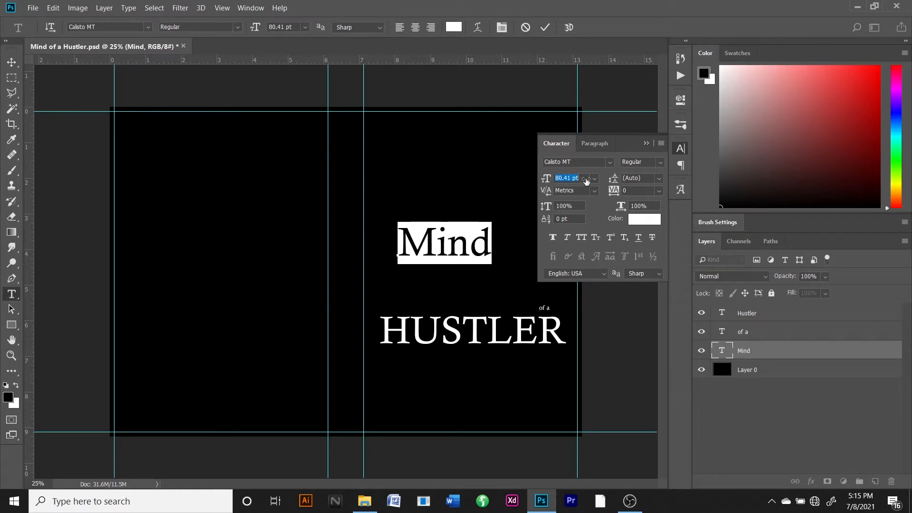
left_click(580, 238)
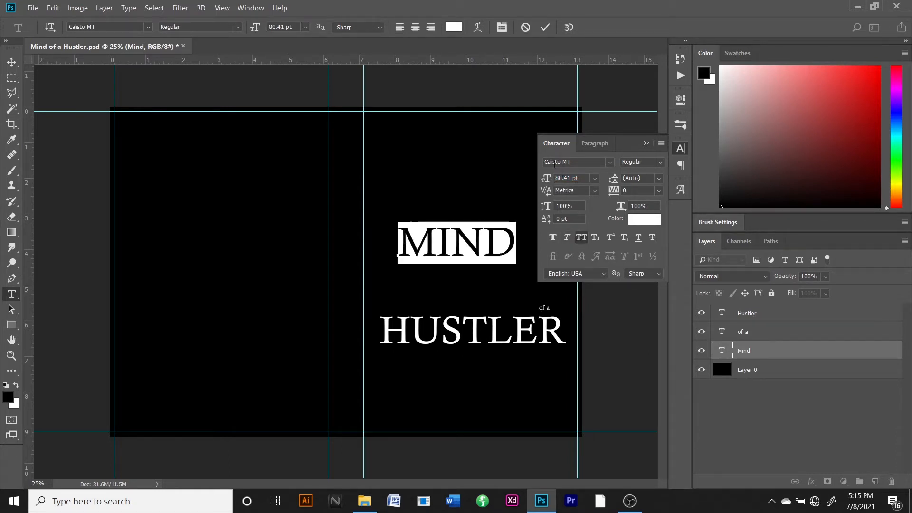
left_click_drag(550, 180, 538, 186)
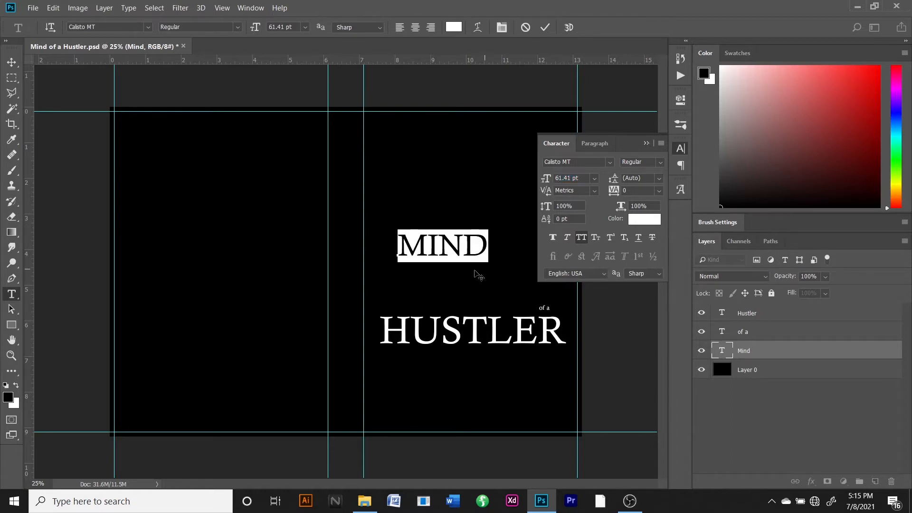
left_click_drag(466, 272, 469, 329)
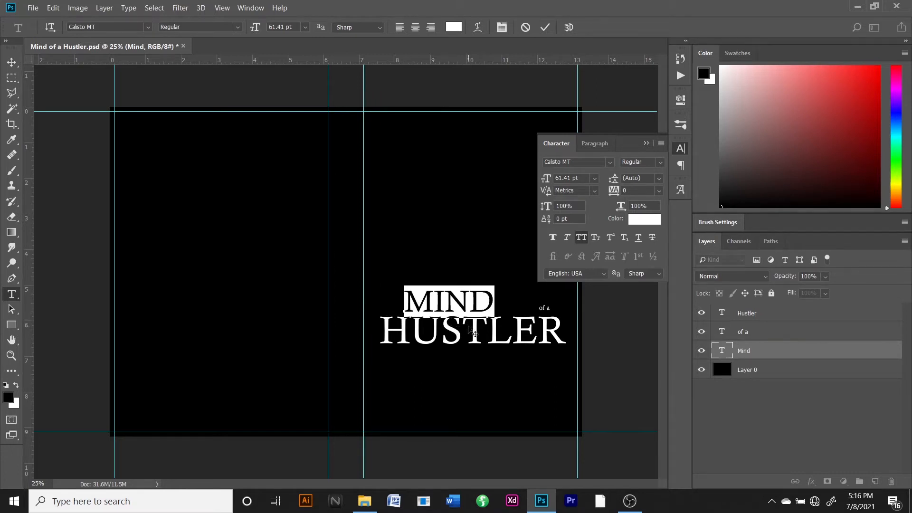
key("ctrl+Return")
key("v")
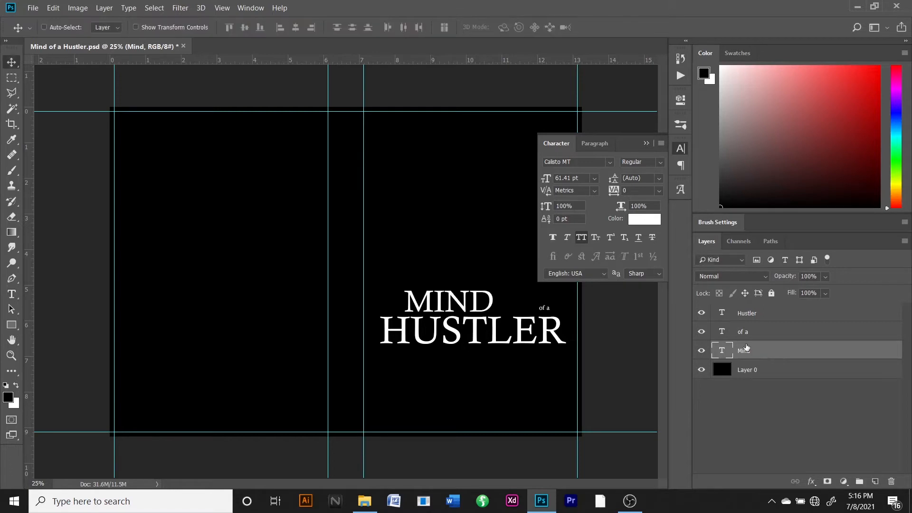
Enlarge the "of a" text to 49.41 pt and place it right after MIND, above HUSTLER
left_click(738, 336)
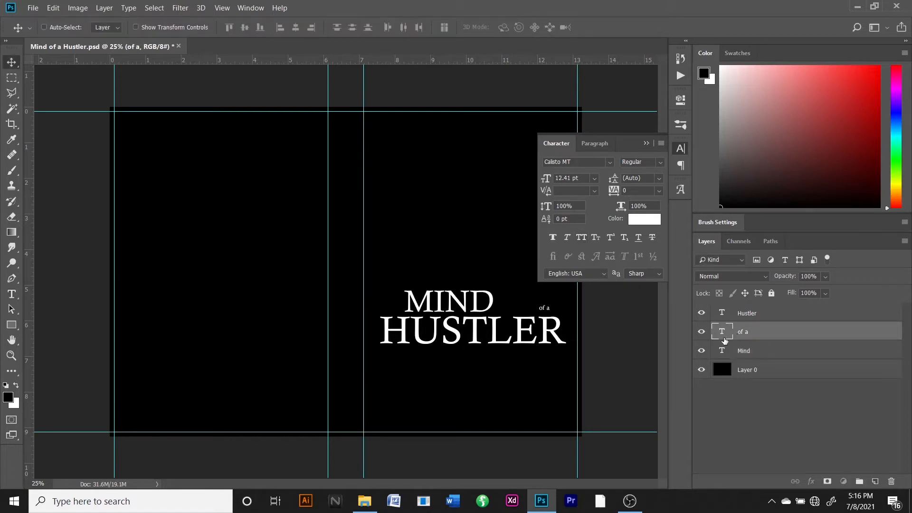
double_click(721, 331)
left_click_drag(546, 178, 573, 180)
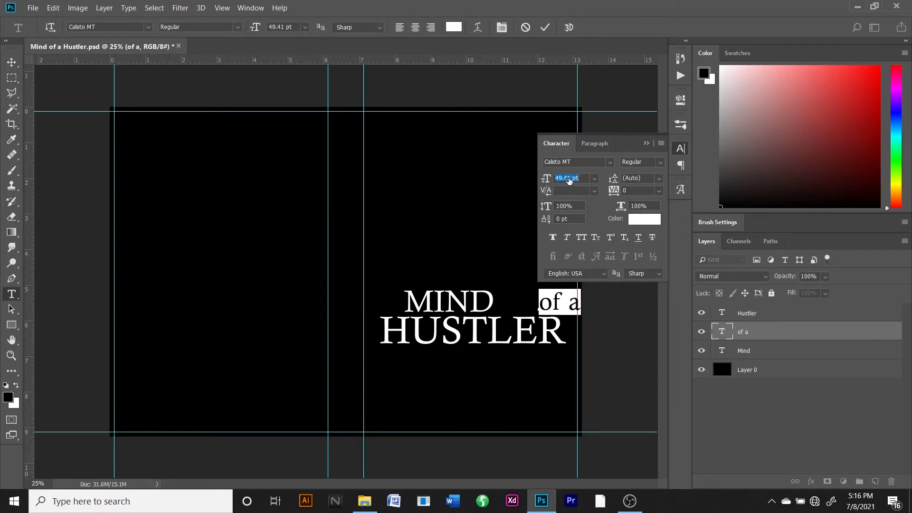
left_click_drag(573, 337, 532, 336)
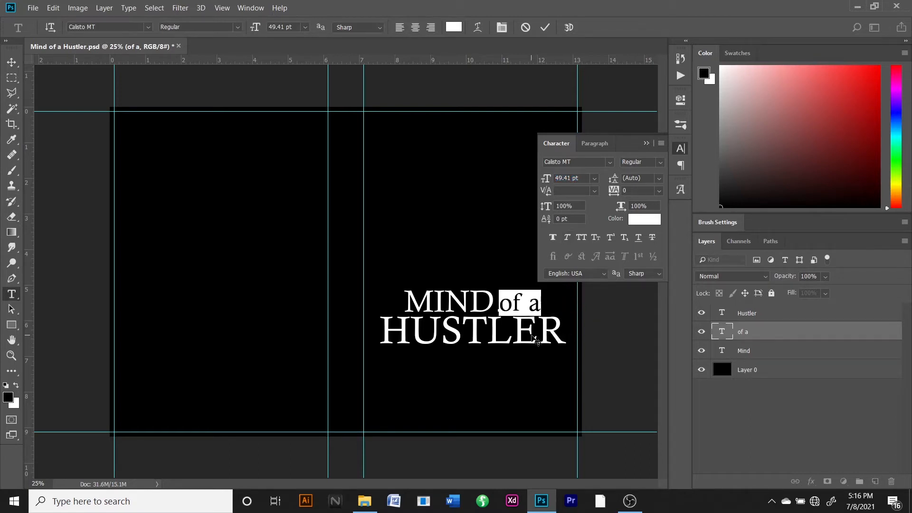
key("ctrl+Return")
key("v")
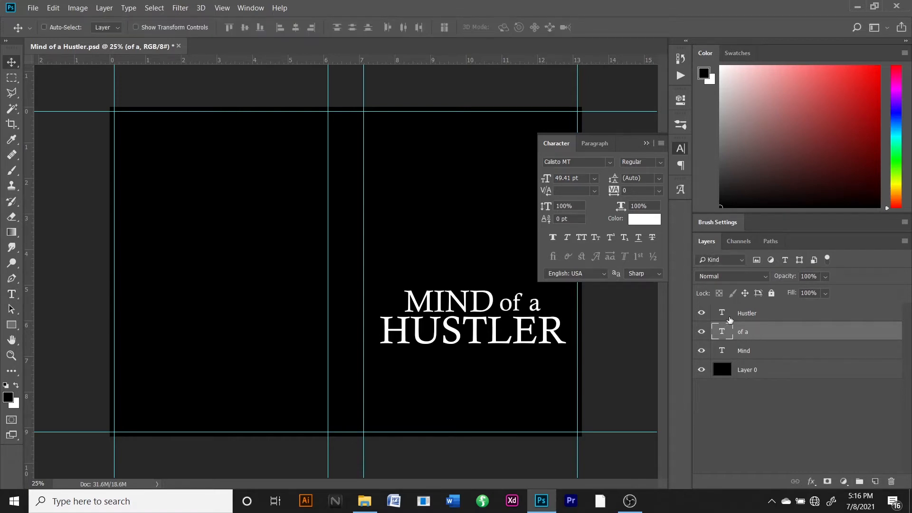
Align the bottom edges of the "Mind" and "of a" text layers
left_click(761, 351)
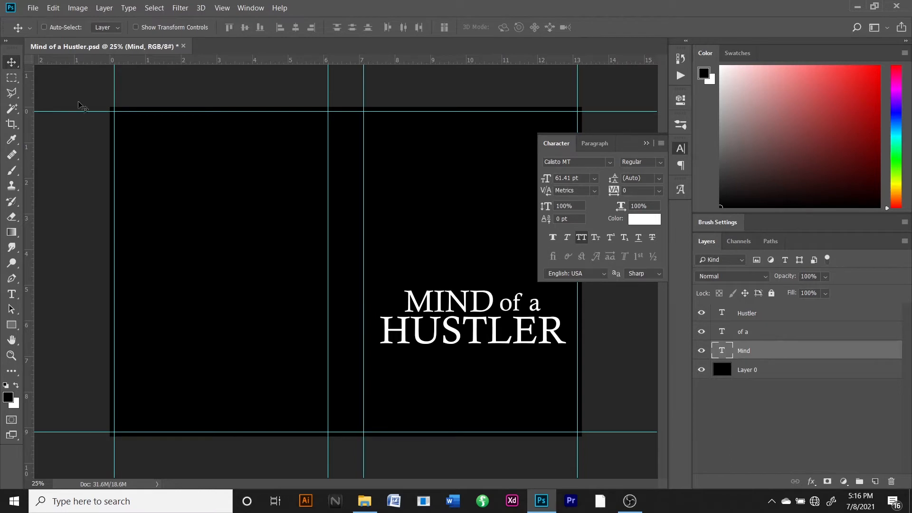
left_click(754, 337, "shift")
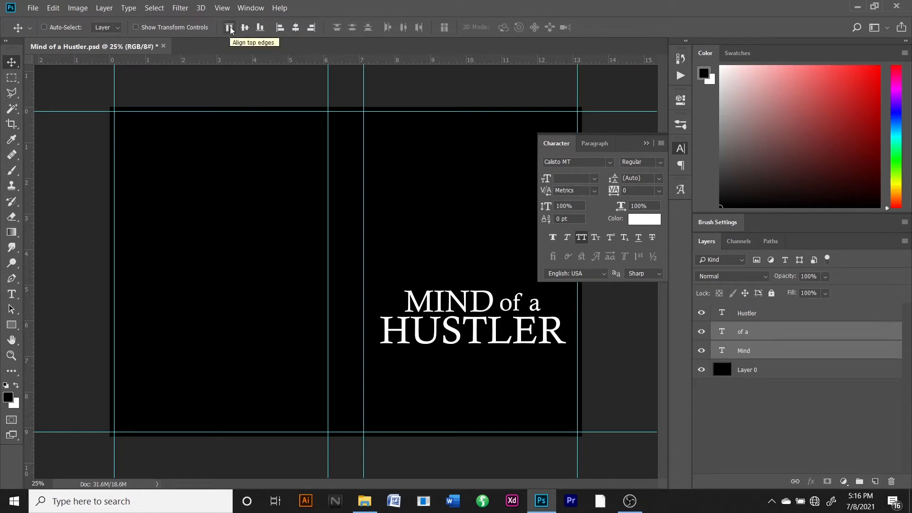
left_click(260, 29)
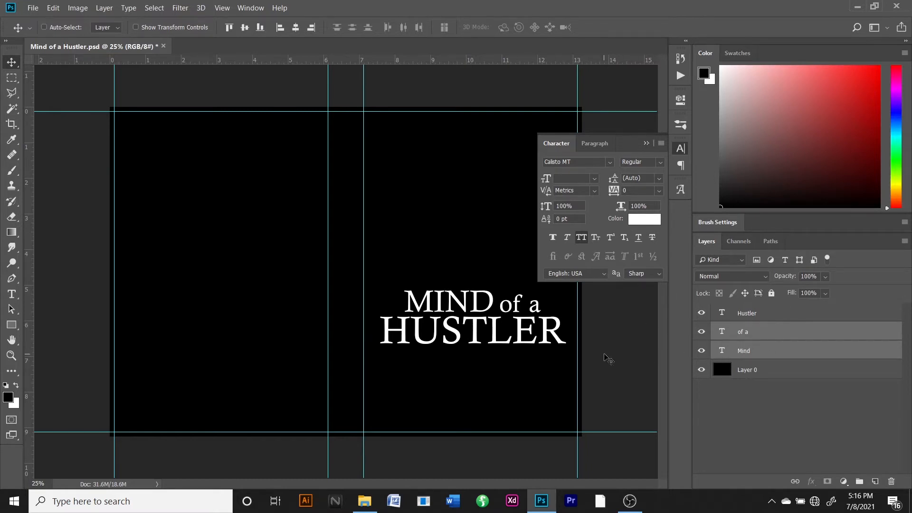
Add the text "Author Name" in all caps below the title and shift it toward the spine
left_click(753, 314)
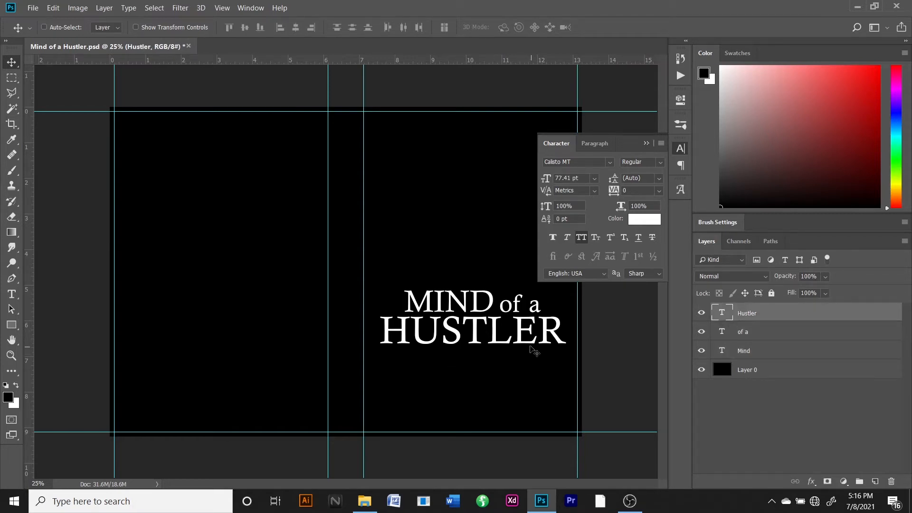
key("t")
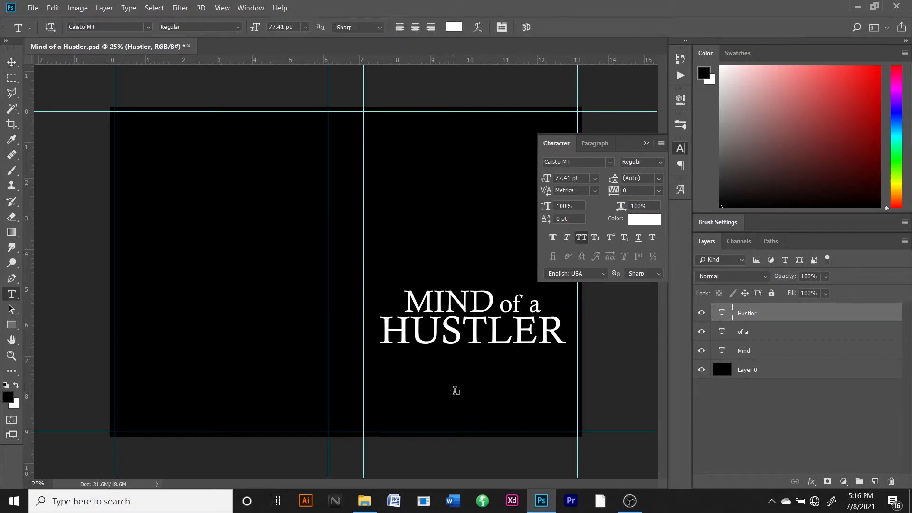
left_click(432, 407)
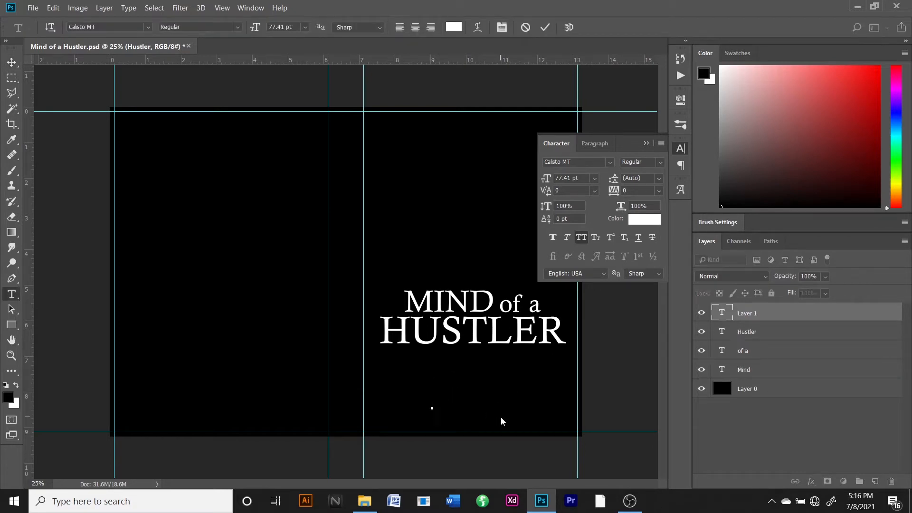
type("AUTHOR")
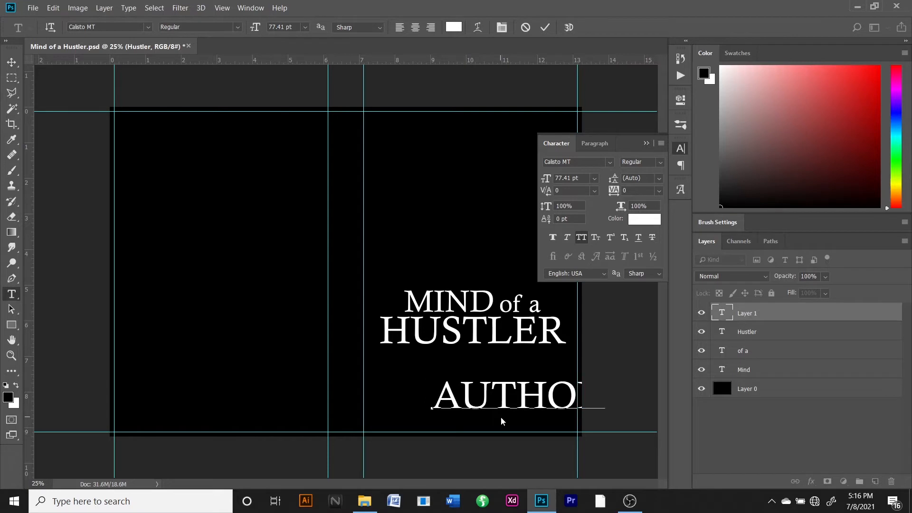
type("NA")
left_click(790, 318)
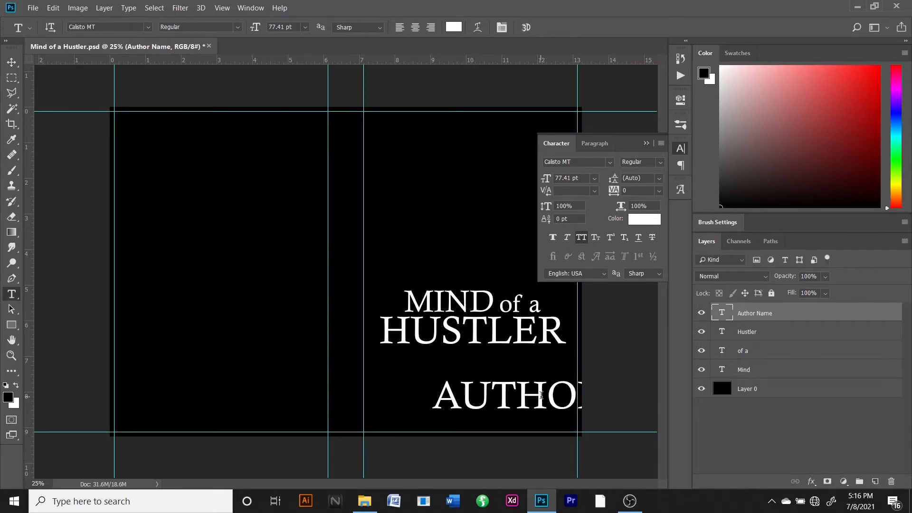
key("v")
left_click_drag(541, 395, 451, 395)
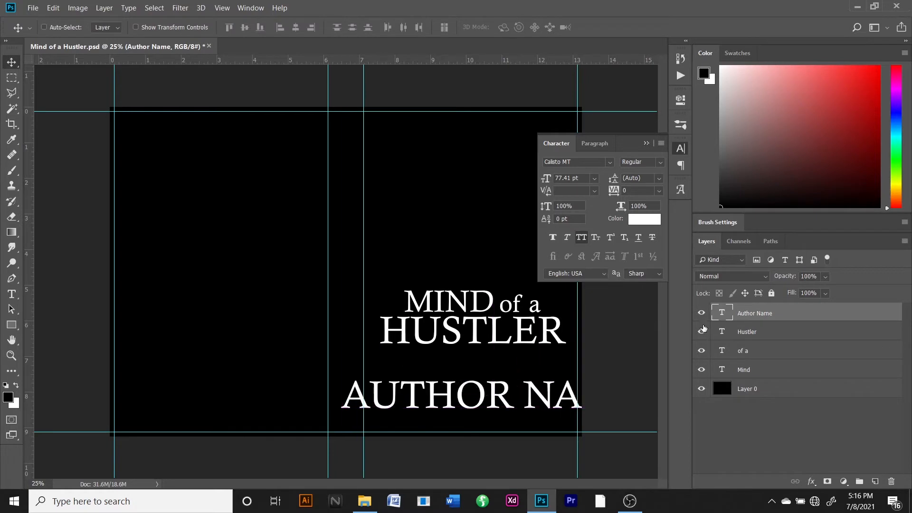
Reduce the "Author Name" text to 40.41 pt and centre it near the bottom edge of the front cover
double_click(718, 317)
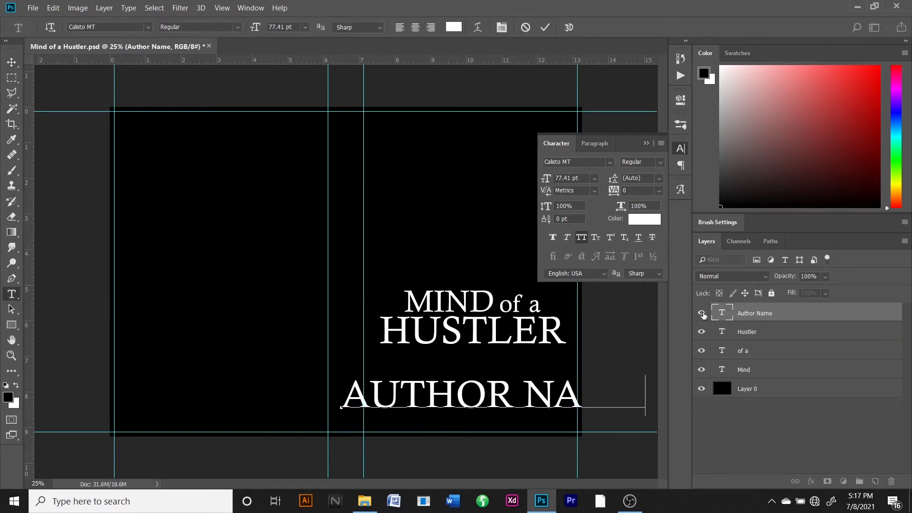
left_click(727, 316)
double_click(727, 315)
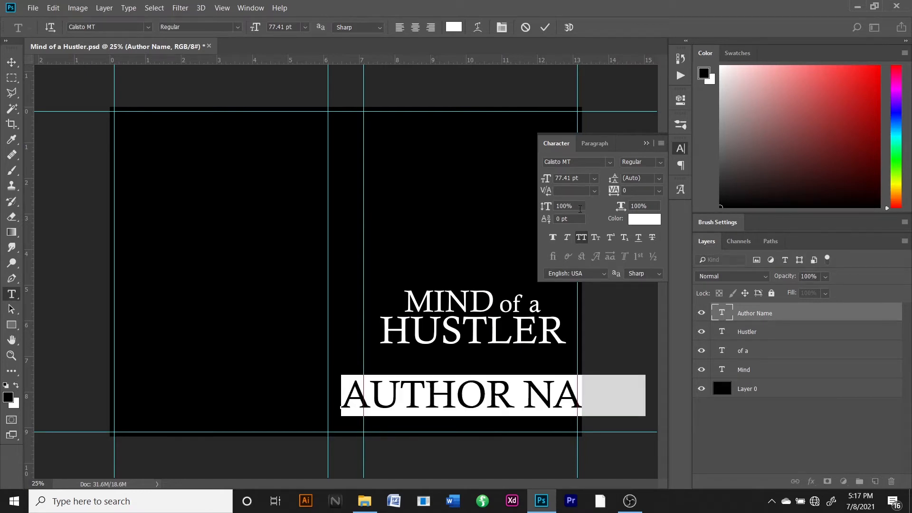
left_click_drag(546, 182, 523, 190)
left_click_drag(467, 383, 514, 393)
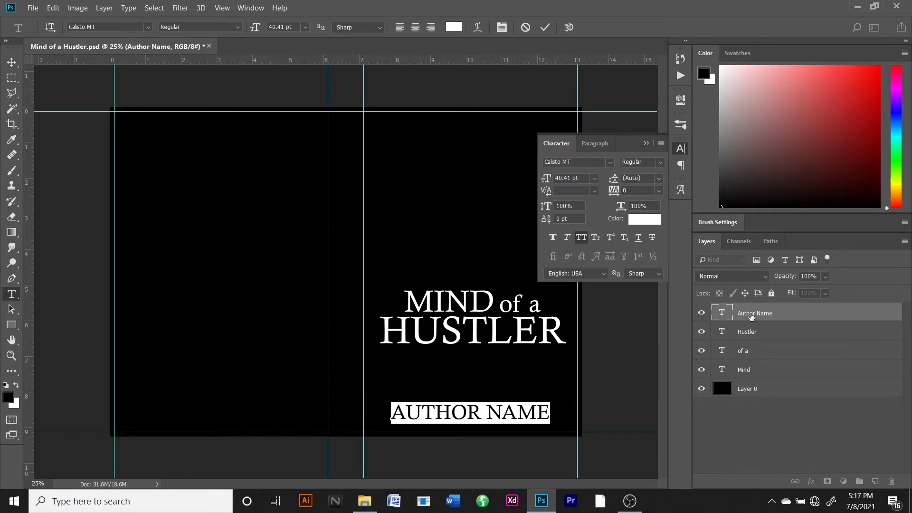
key("Escape")
key("v")
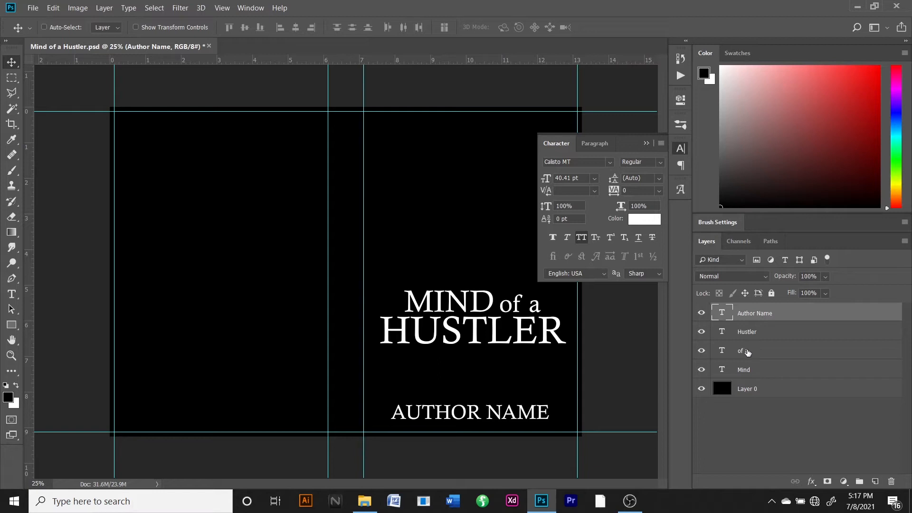
Set the "of a" text to all caps at 40.41 pt
double_click(723, 351)
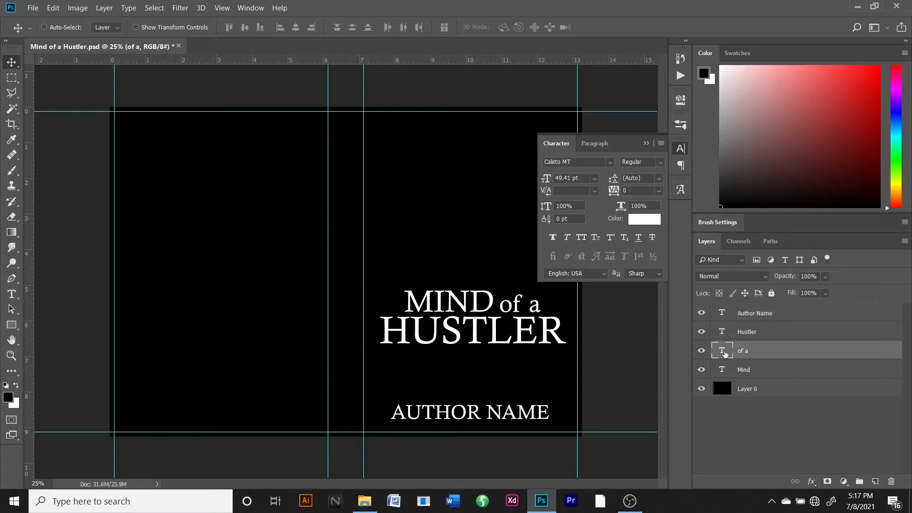
left_click(582, 239)
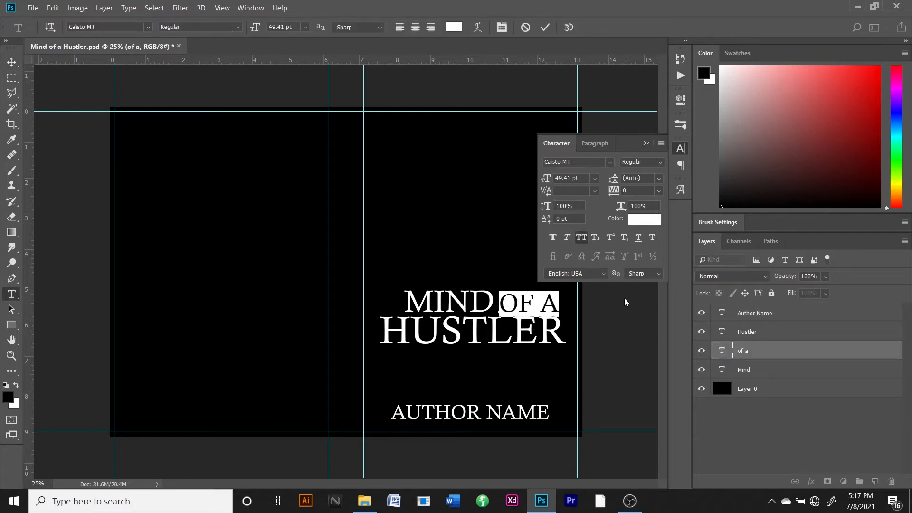
left_click_drag(546, 184, 543, 186)
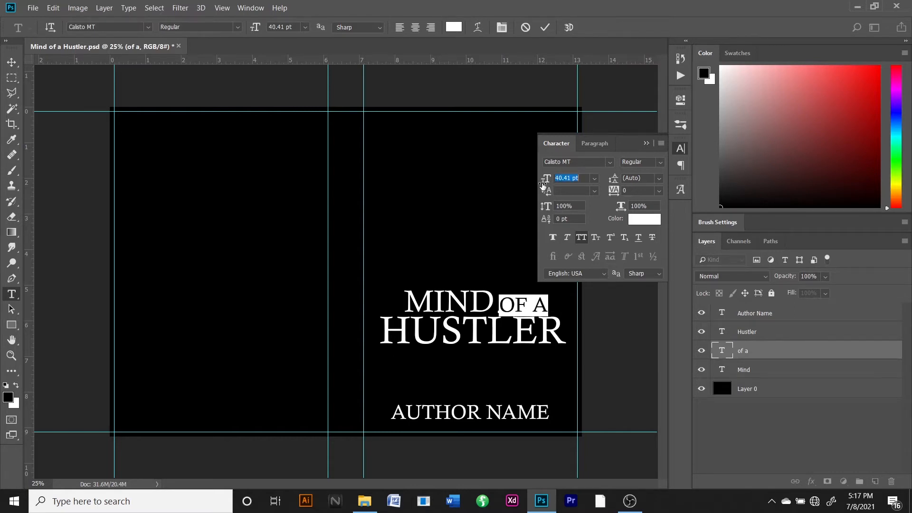
left_click(747, 350)
key("v")
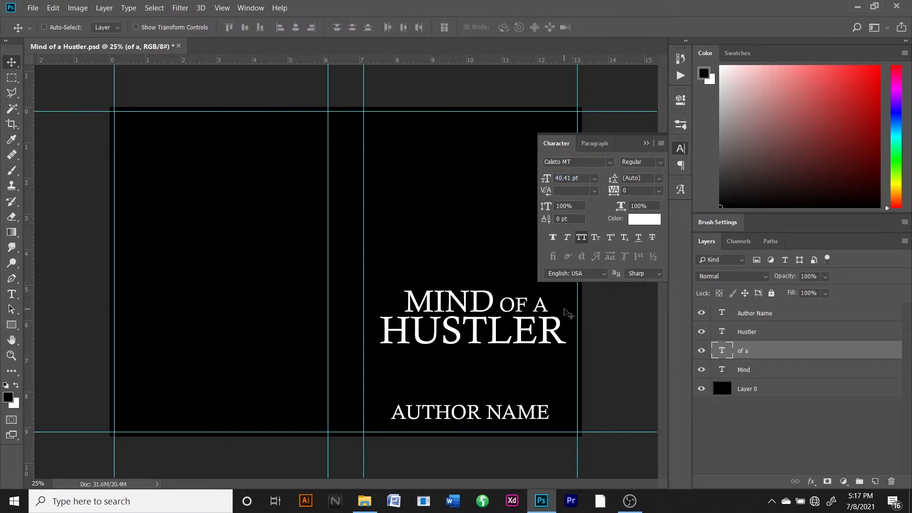
Move the Mind, of a and Hustler texts together slightly down toward the author name, and hide the character settings
left_click(756, 371, "shift")
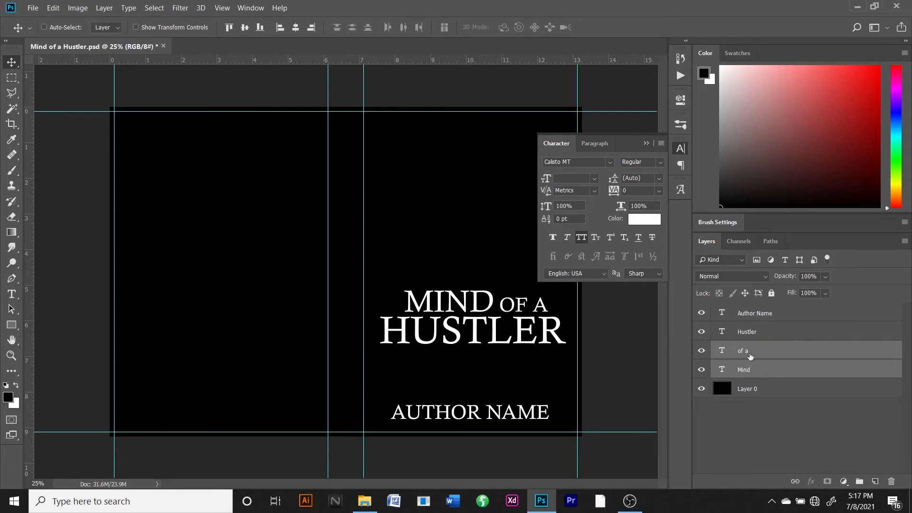
left_click(754, 376)
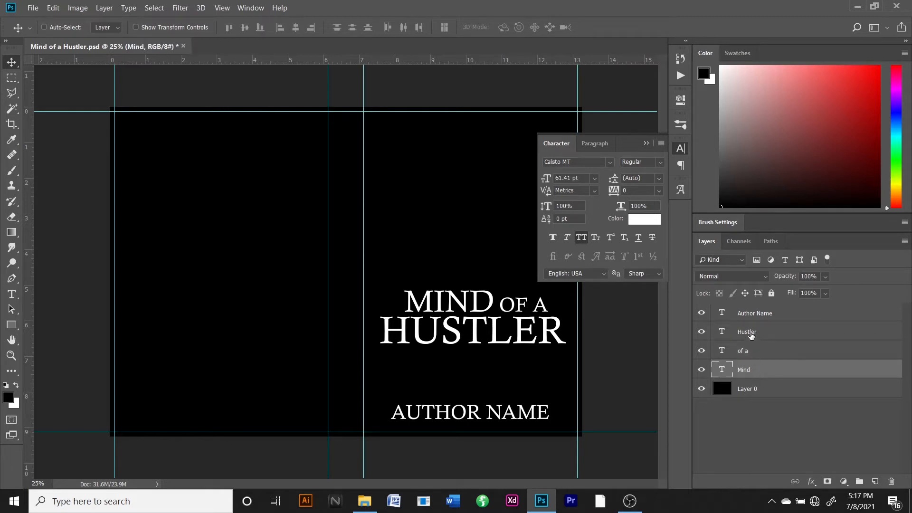
left_click(751, 336, "shift")
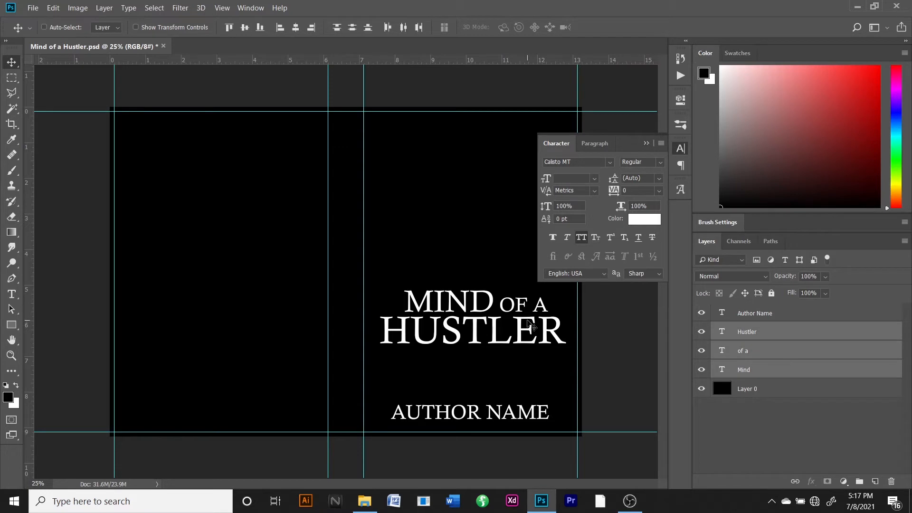
left_click_drag(529, 327, 529, 336)
left_click(746, 351)
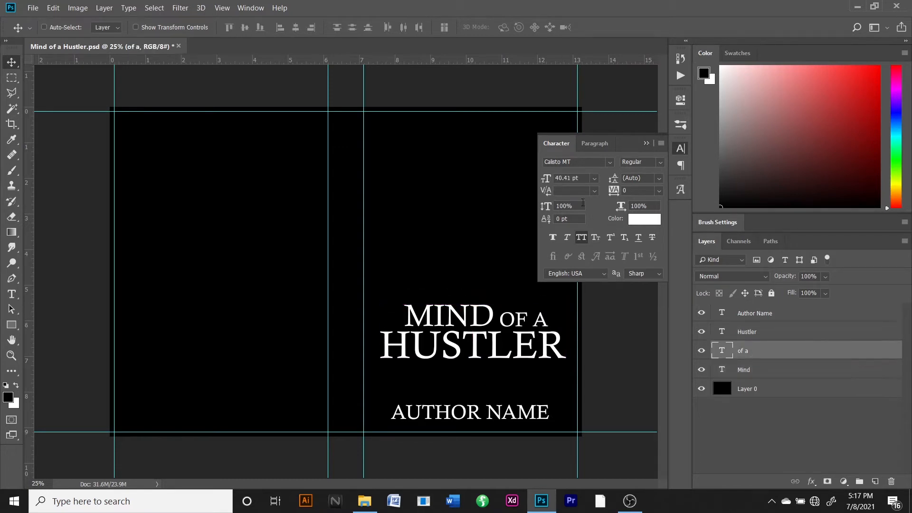
left_click(680, 153)
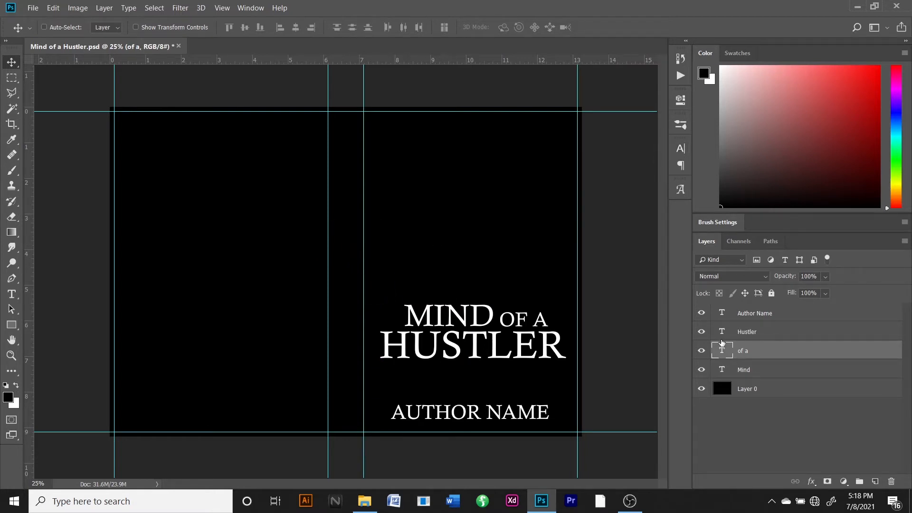
Group the four text layers, name the group "Front Matter", and toggle its visibility off and on to check it
left_click(762, 373)
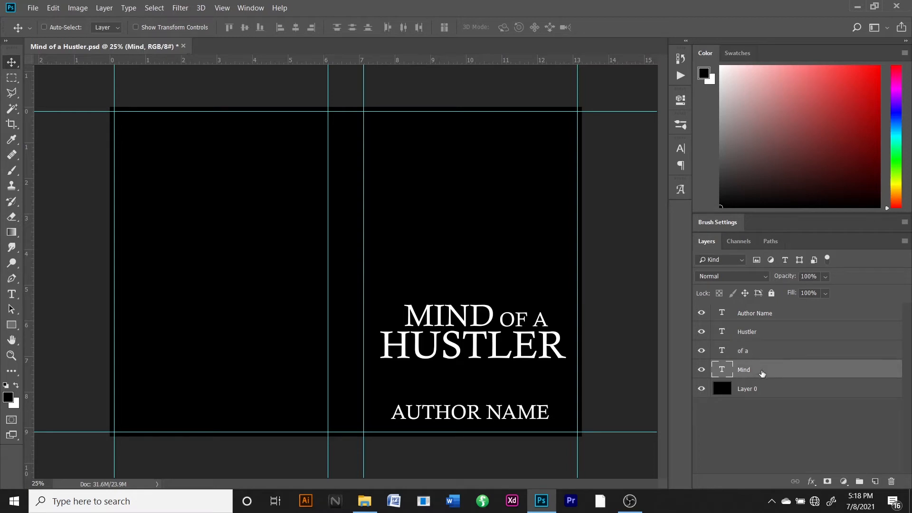
left_click(772, 316, "shift")
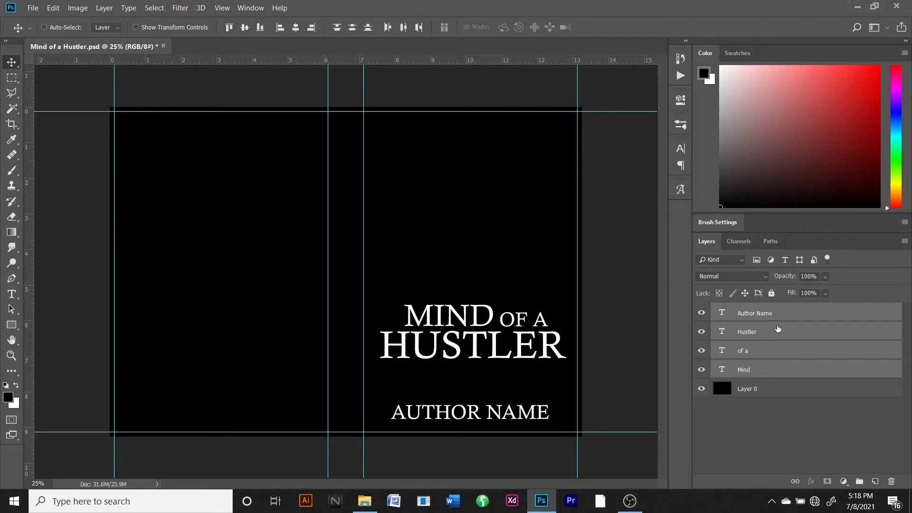
key("ctrl+g")
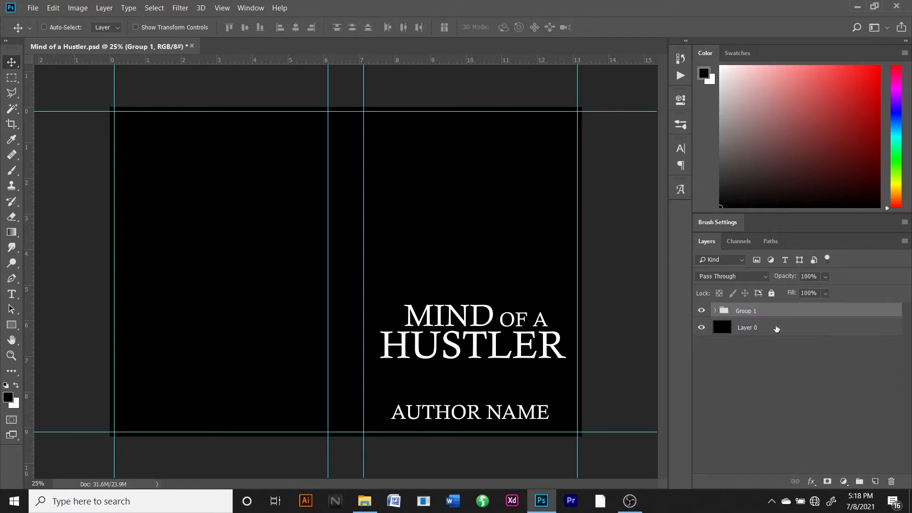
double_click(750, 312)
type("Front Matter")
key("Return")
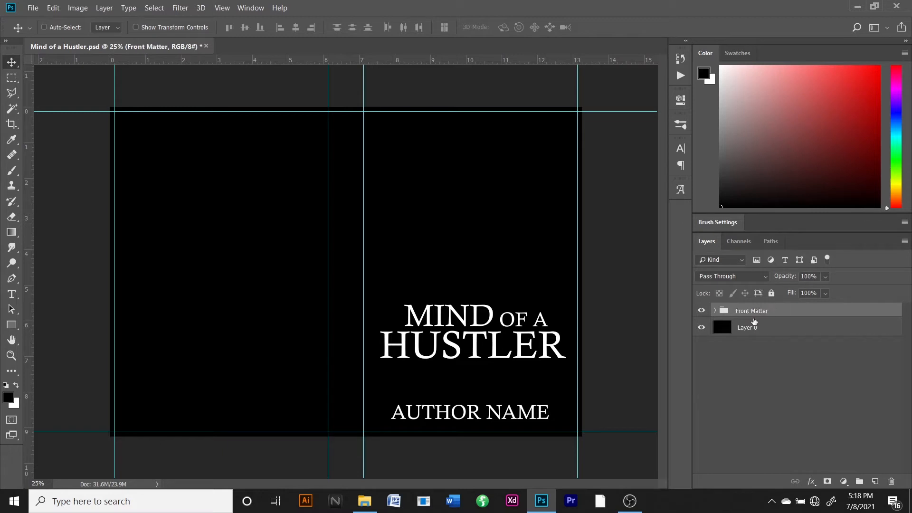
left_click(702, 312)
left_click(702, 311)
Duplicate the Front Matter group and rename the copy "Spine Matter"
key("ctrl")
key("ctrl")
key("ctrl+j")
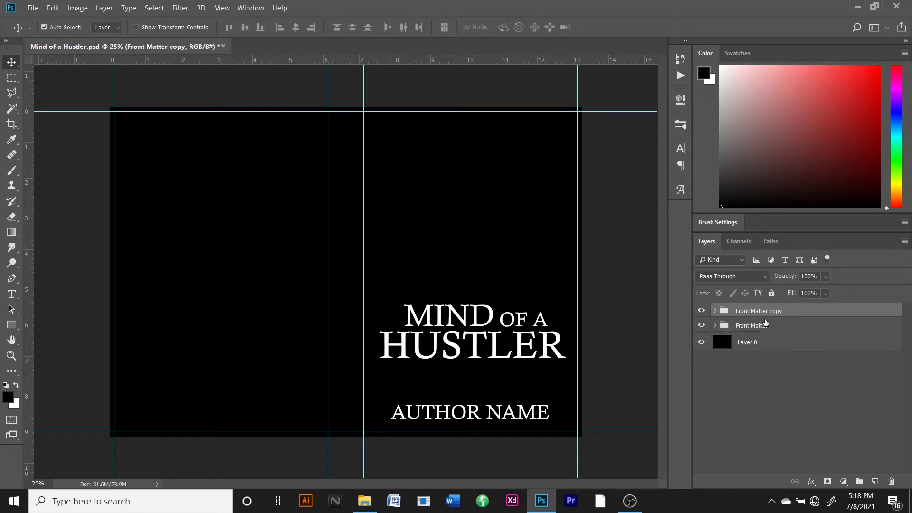
double_click(761, 311)
type("T")
type("Spine ")
type("Matter")
left_click(800, 370)
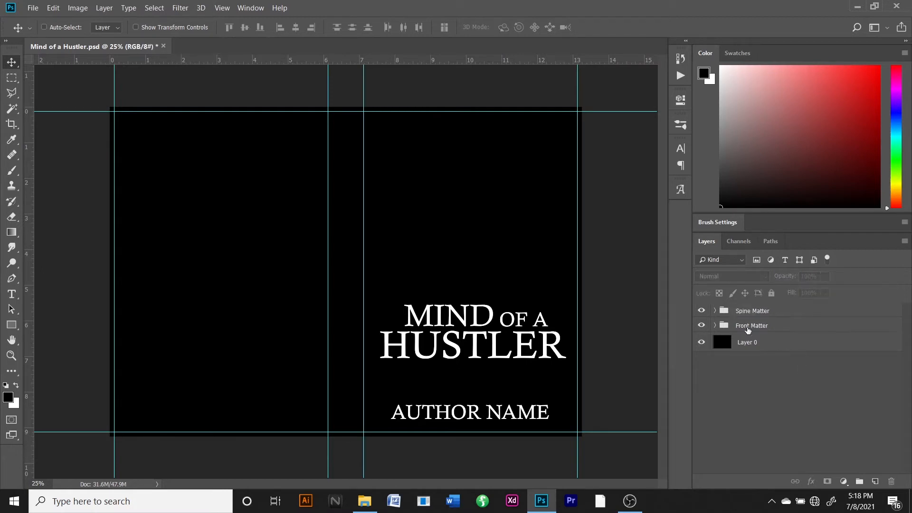
Rotate the Spine Matter group 90° clockwise and move it up to the upper part of the front cover
left_click(714, 311)
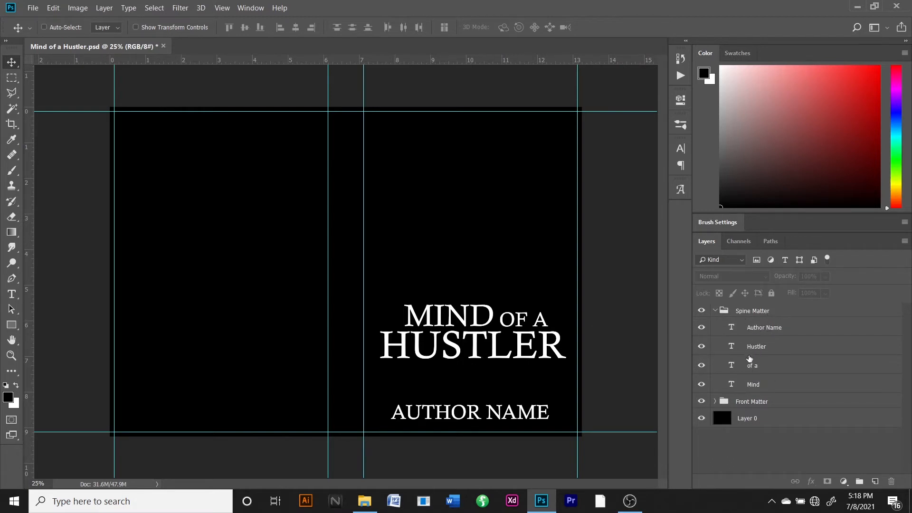
left_click(739, 313)
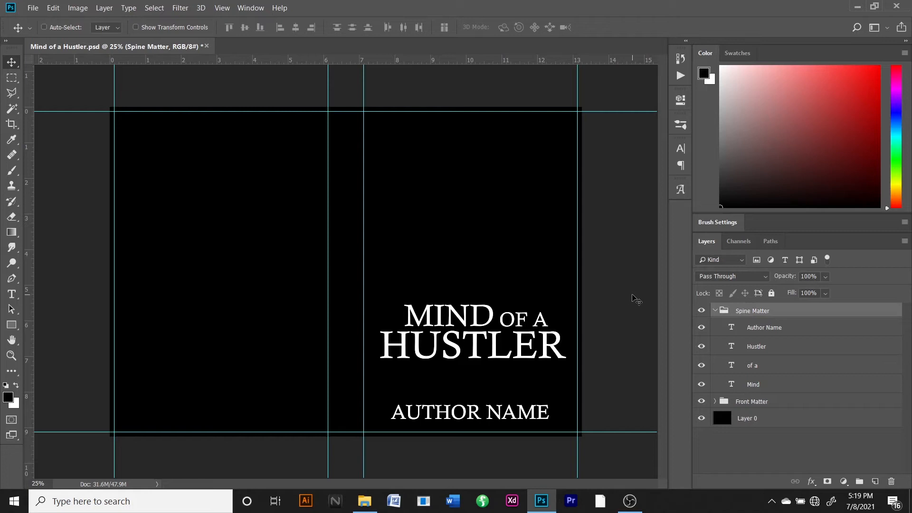
key("ctrl+t")
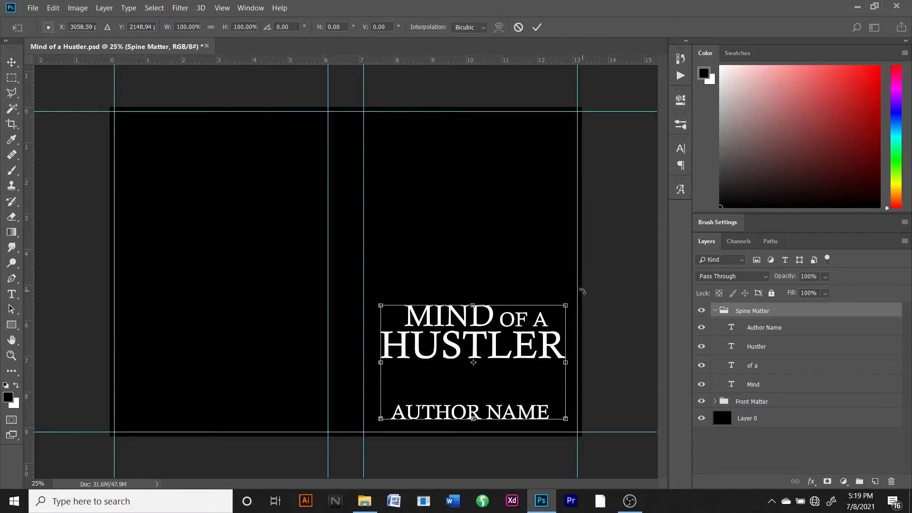
left_click_drag(582, 291, 529, 441)
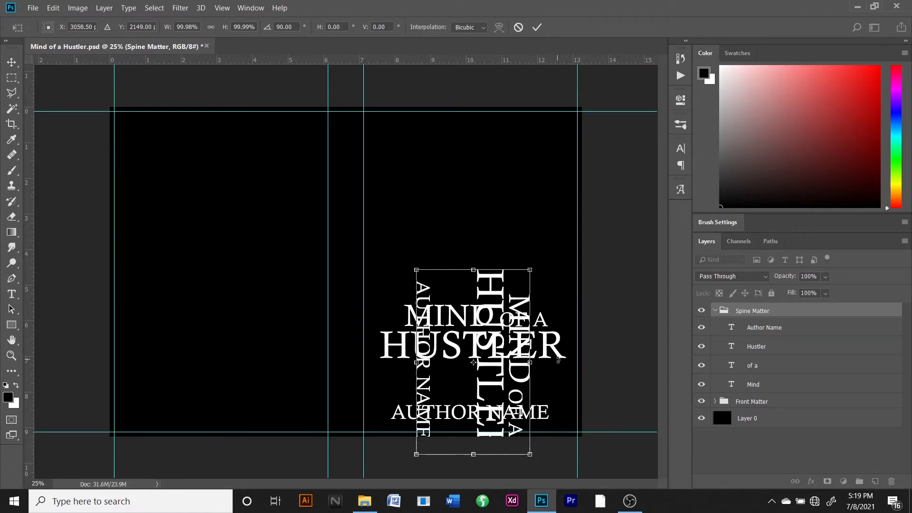
key("Return")
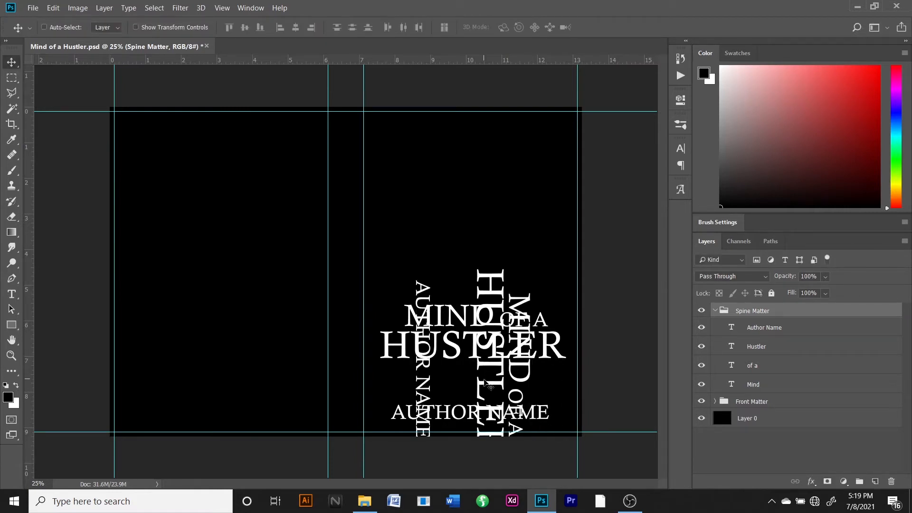
left_click_drag(489, 387, 482, 265)
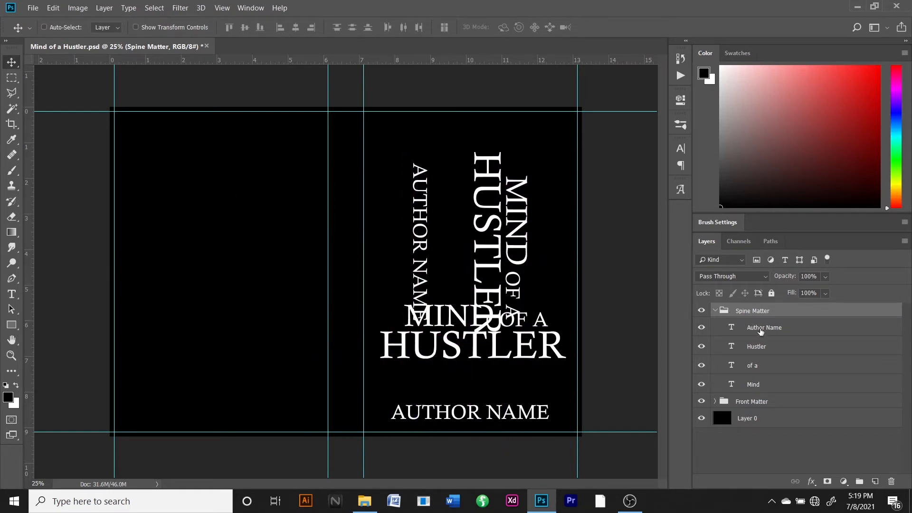
Move the Mind, of a and Hustler texts of the Spine Matter group together onto the spine
left_click(756, 385)
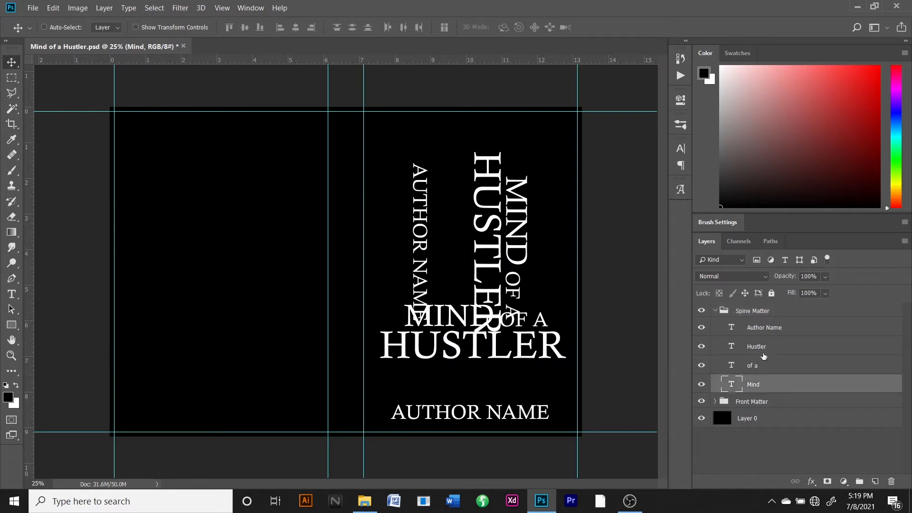
left_click(759, 365, "shift")
left_click(711, 349, "shift")
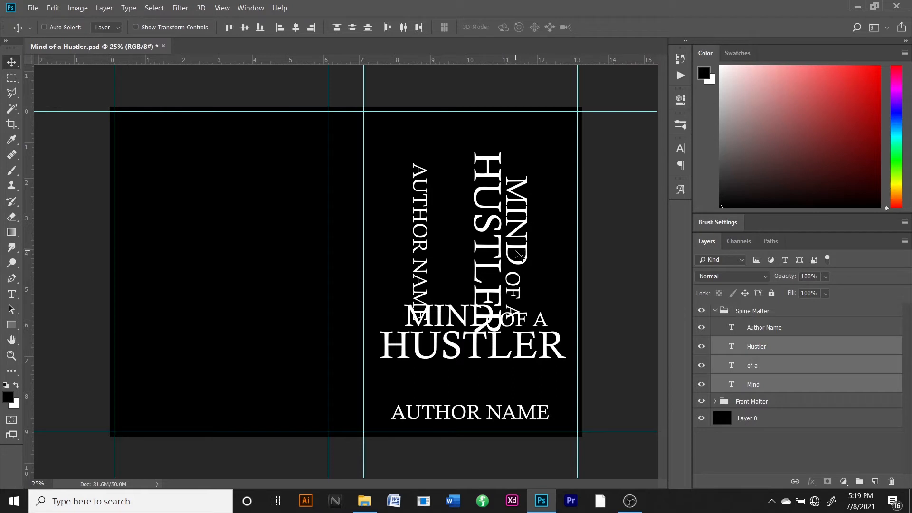
left_click_drag(520, 255, 365, 243)
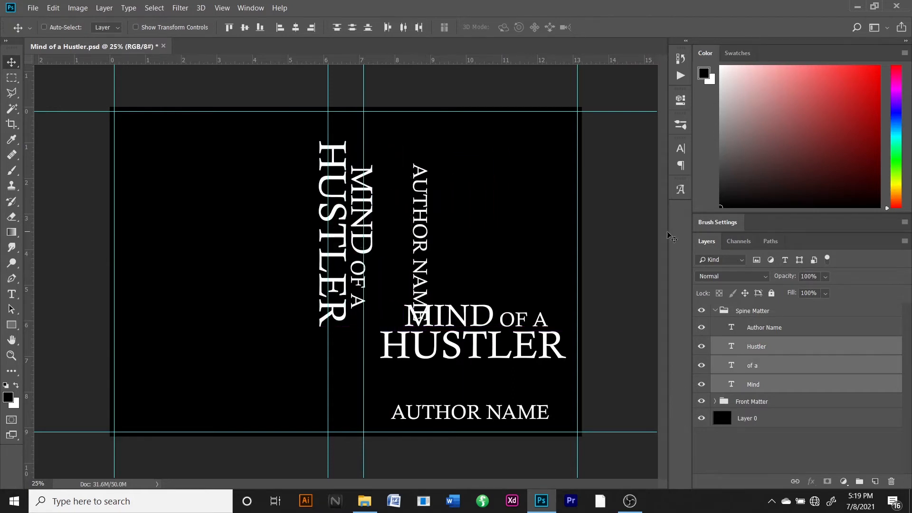
Scale the three spine title texts down proportionally about their centre so they fit between the spine guides
key("ctrl")
key("ctrl+t")
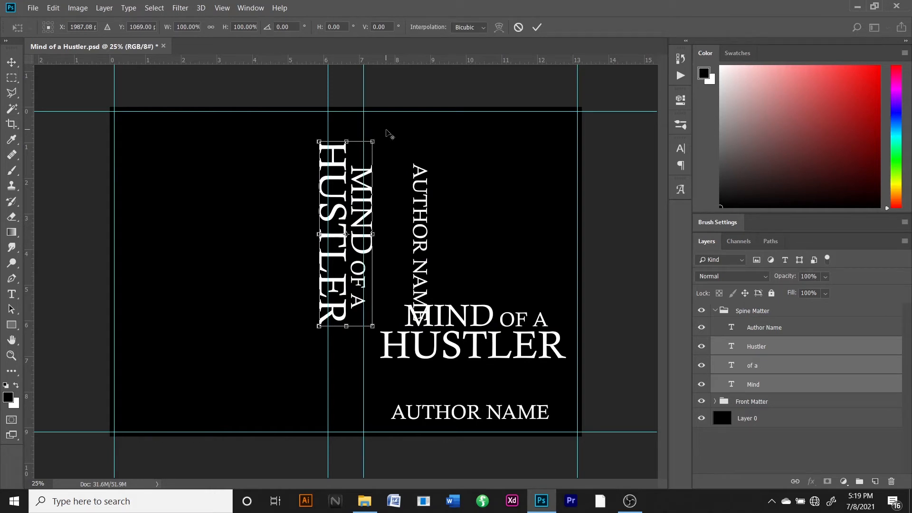
left_click_drag(374, 141, 411, 200)
key("Return")
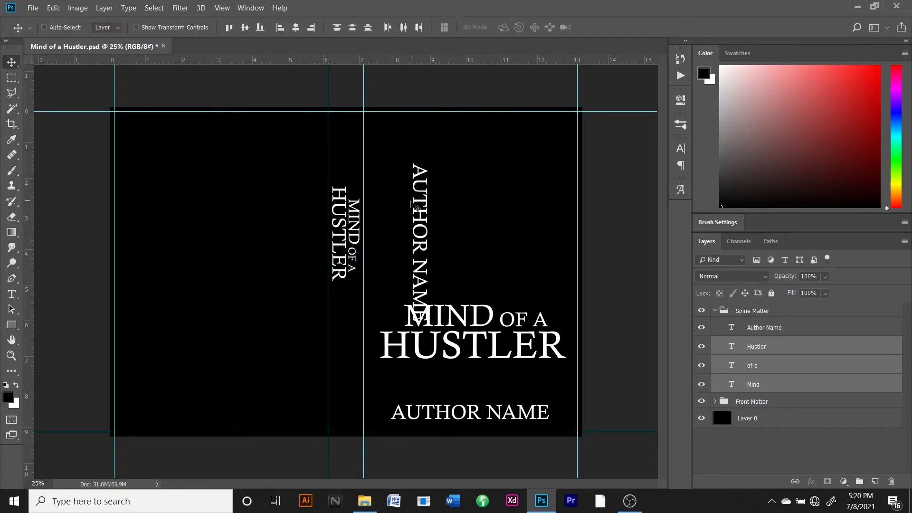
Nudge the rotated Mind of a Hustler title up along the spine to free room for the author name
key("shift+Up")
key("shift+Up")
key("shift+Up")
key("shift+Up")
key("shift+Up")
key("shift+Up")
key("shift+Up")
key("shift+Up")
key("shift+Up")
key("shift+Up")
key("shift+Up")
key("shift+Up")
key("shift+Up")
key("shift+Up")
key("shift+Up")
key("shift+Up")
key("shift+Up")
key("shift+Up")
key("shift+Up")
key("shift+Up")
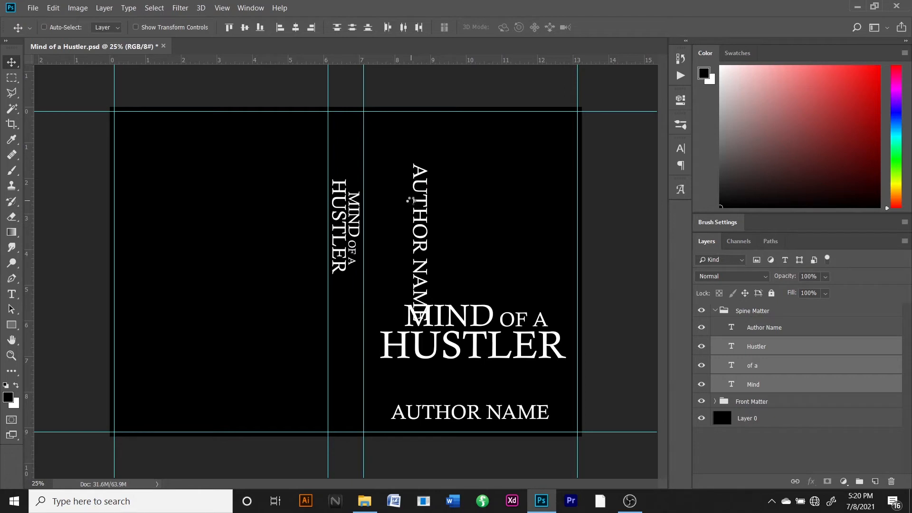
key("shift+Up")
key("shift+Up")
key("shift+Up")
key("shift+Up")
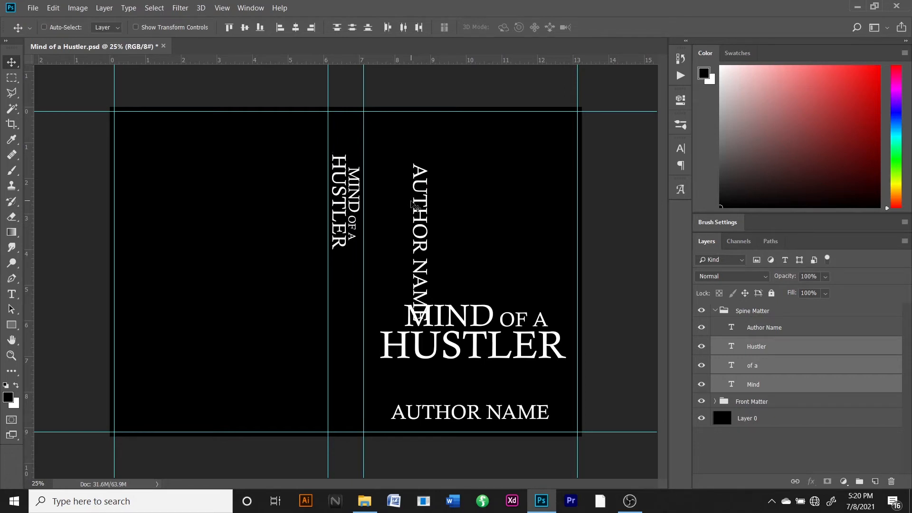
Move the rotated Author Name text onto the spine below the title, centred between the guides, and centre-align its text
left_click(755, 323)
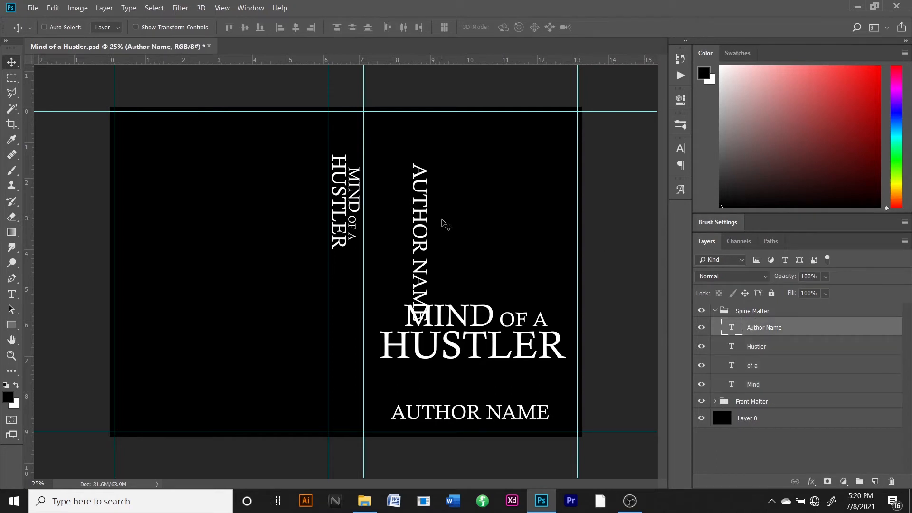
left_click_drag(421, 236, 346, 338)
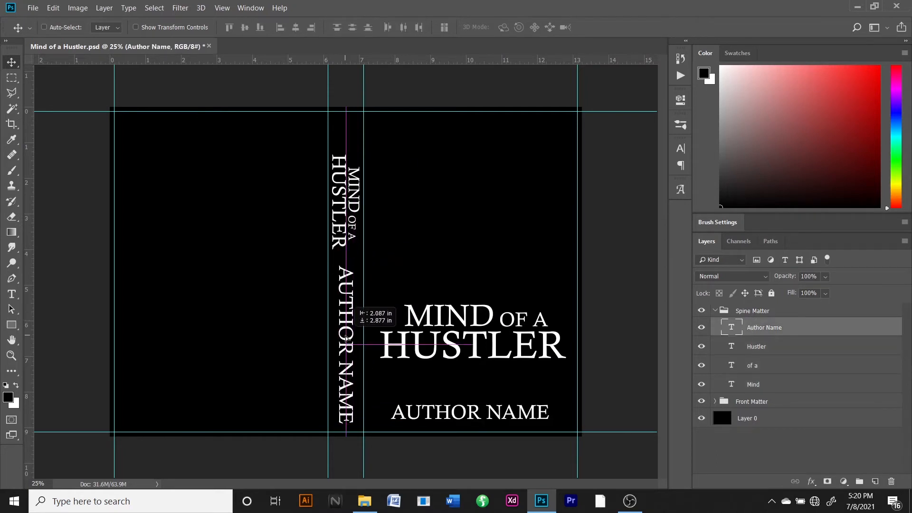
double_click(731, 327)
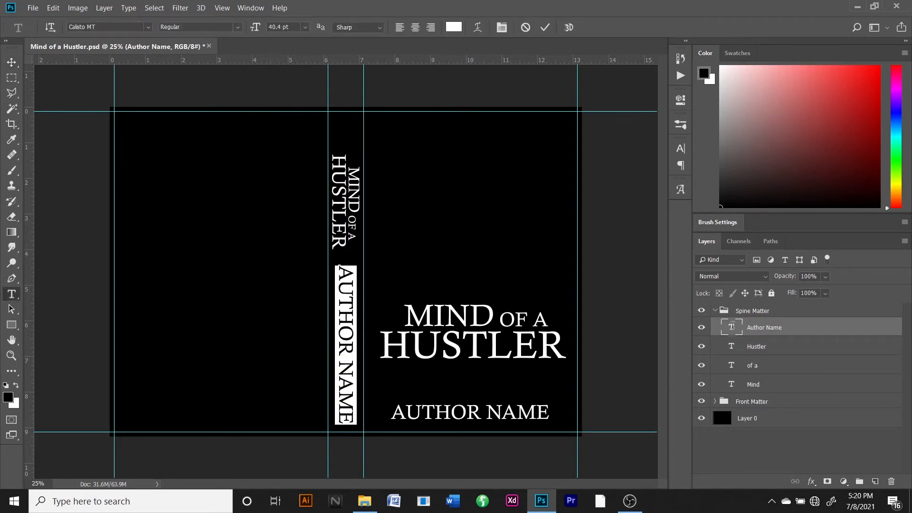
left_click(415, 28)
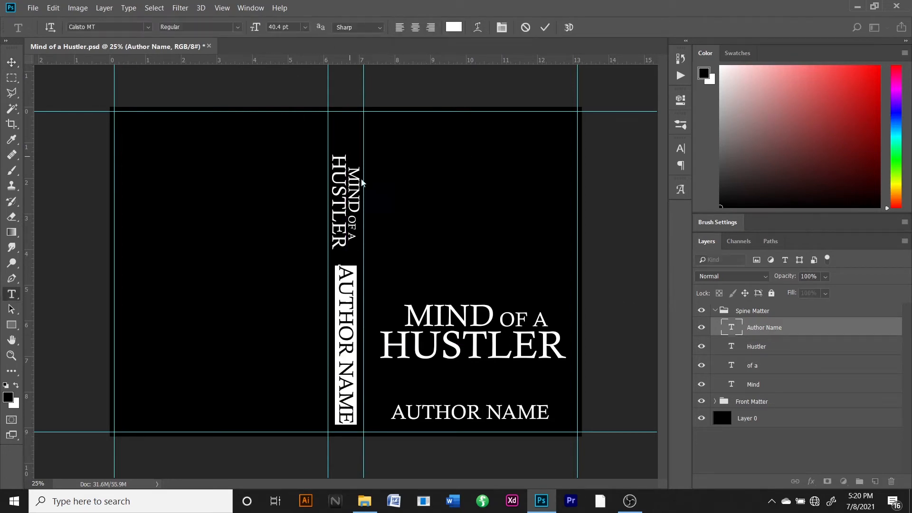
left_click(757, 333)
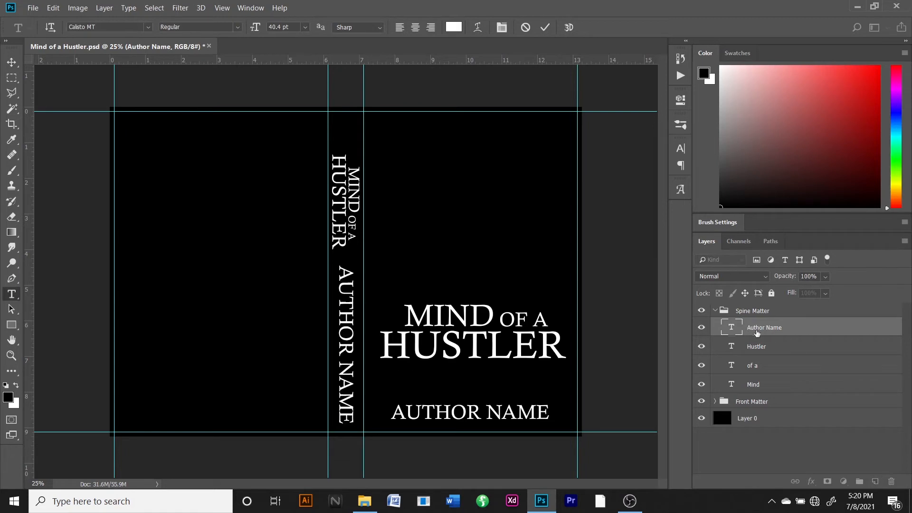
Scale the spine's Author Name text to about 60% and move it down toward the bottom of the spine
key("v")
key("ctrl")
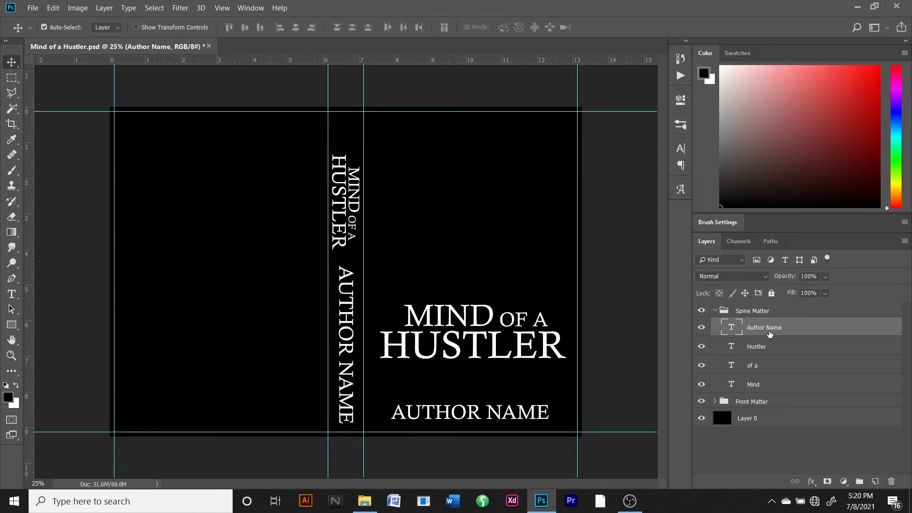
key("ctrl+t")
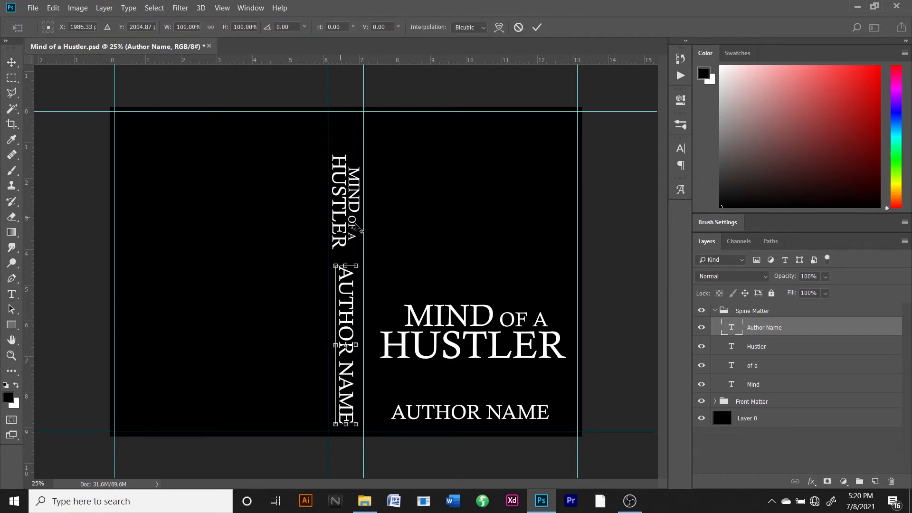
left_click_drag(359, 263, 349, 298)
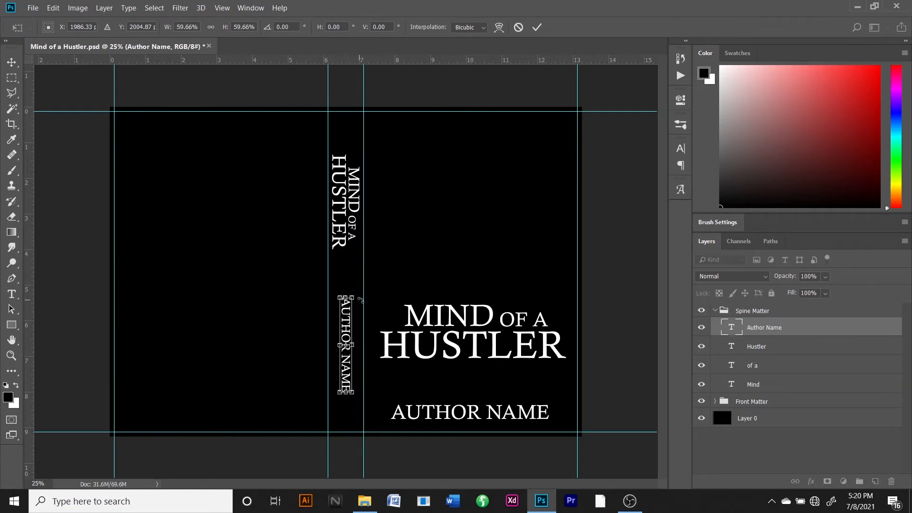
key("Return")
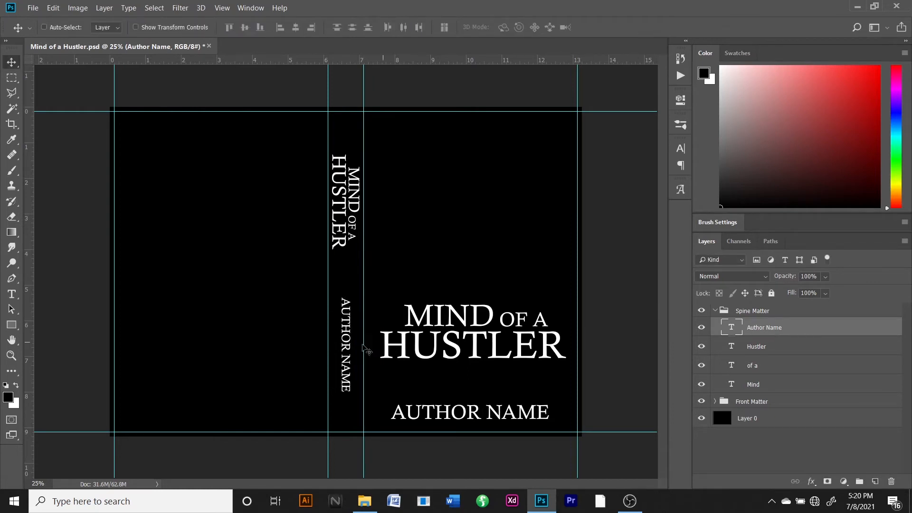
left_click_drag(344, 354, 346, 375)
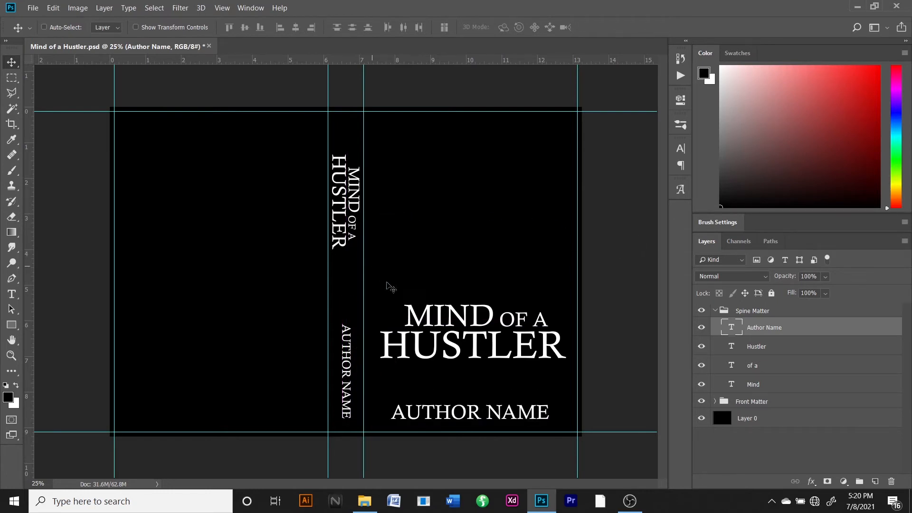
Move the three spine title texts together slightly down toward the author name, and collapse the Spine Matter group
left_click(755, 383)
left_click(759, 351, "shift")
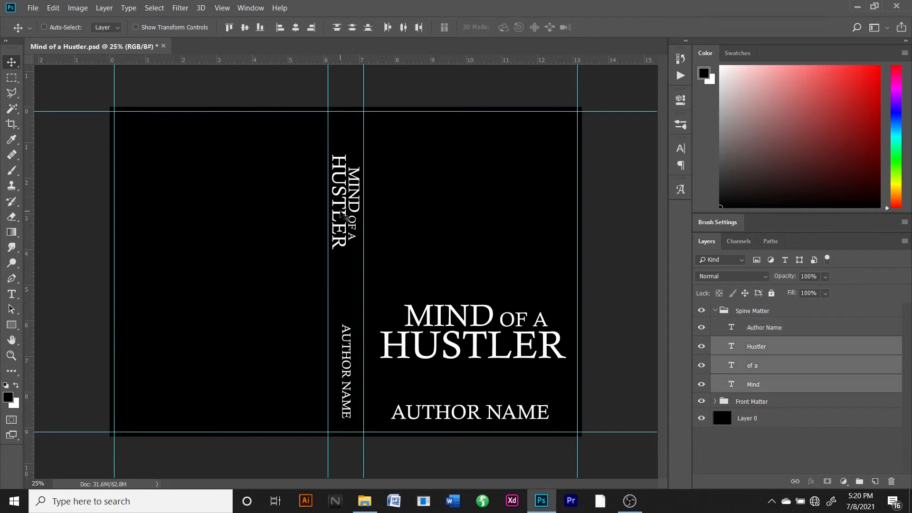
left_click_drag(342, 212, 342, 243)
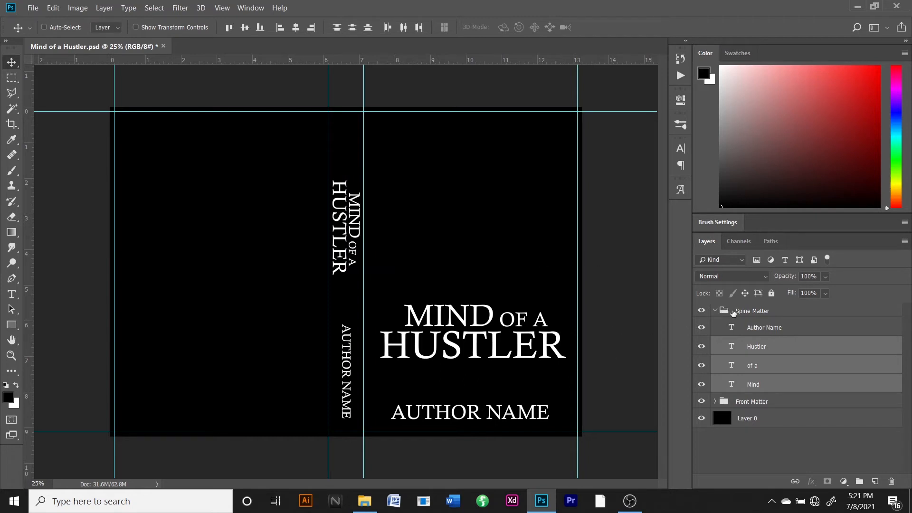
left_click(714, 311)
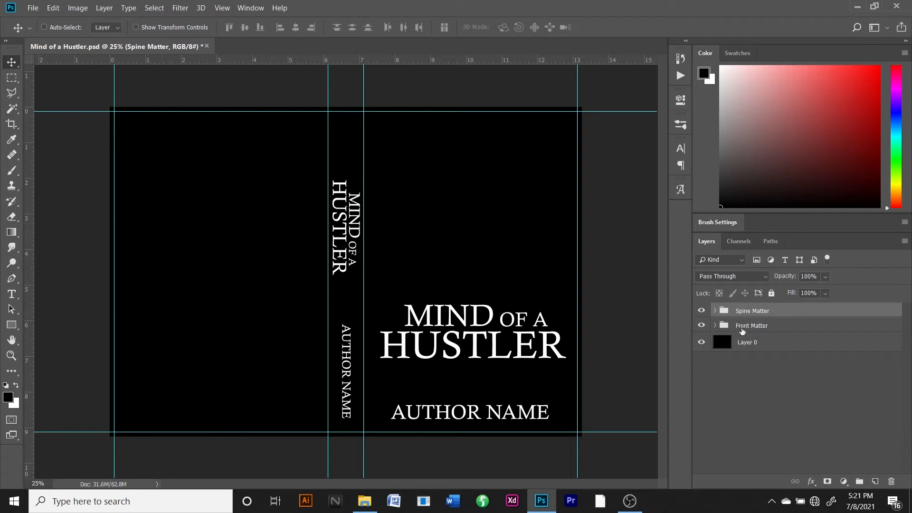
Duplicate the Front Matter group and rename the copy "Back Matter"
left_click(742, 329)
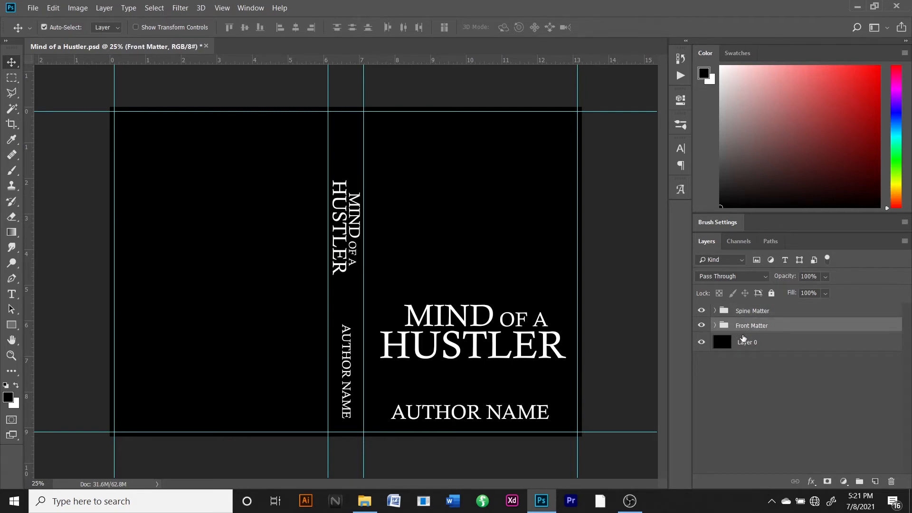
key("ctrl+j")
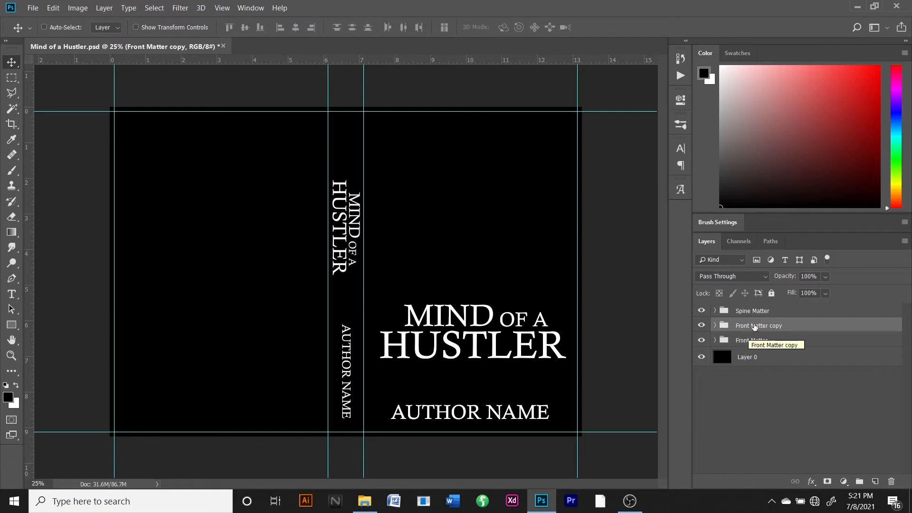
double_click(753, 328)
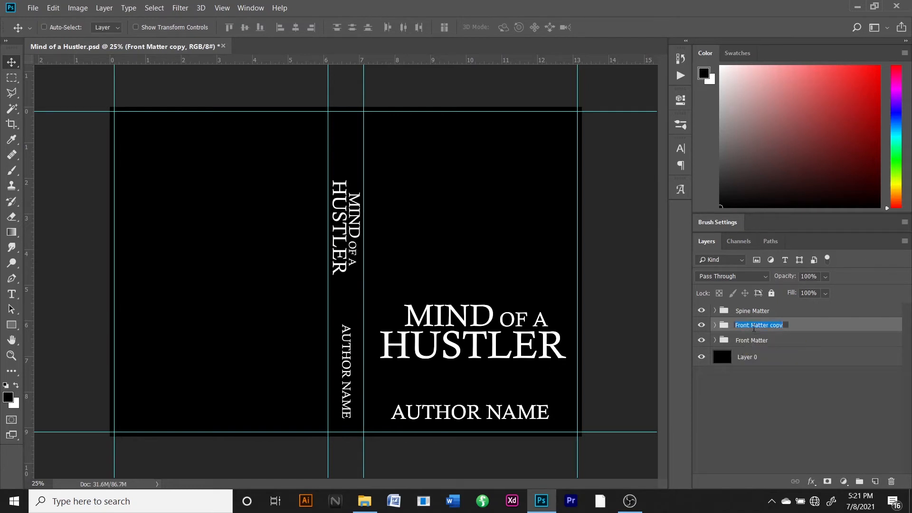
type("Back Matter")
key("Return")
Expand the Back Matter group and delete its Author Name layer
left_click(714, 325)
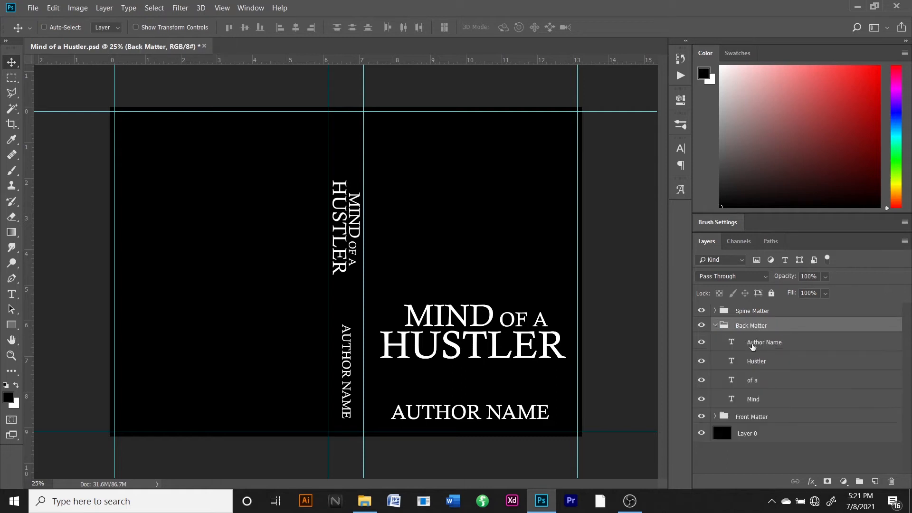
left_click(757, 345)
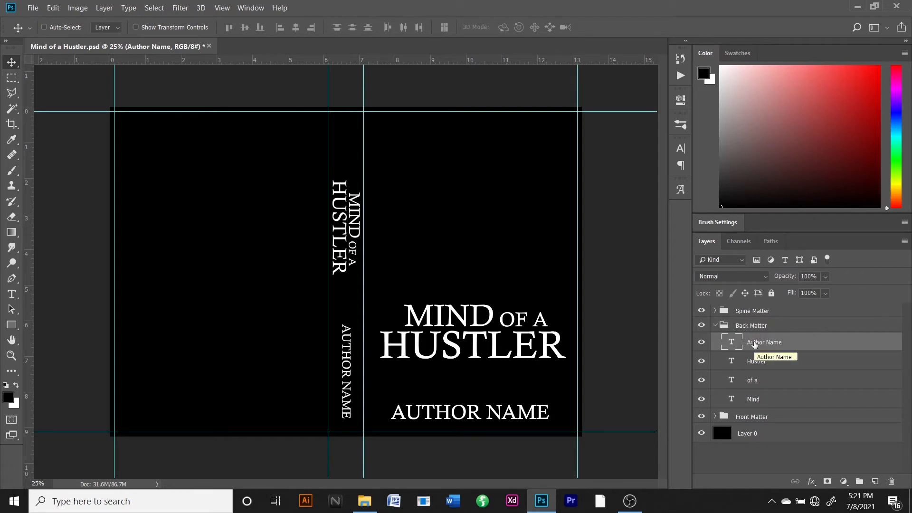
key("Delete")
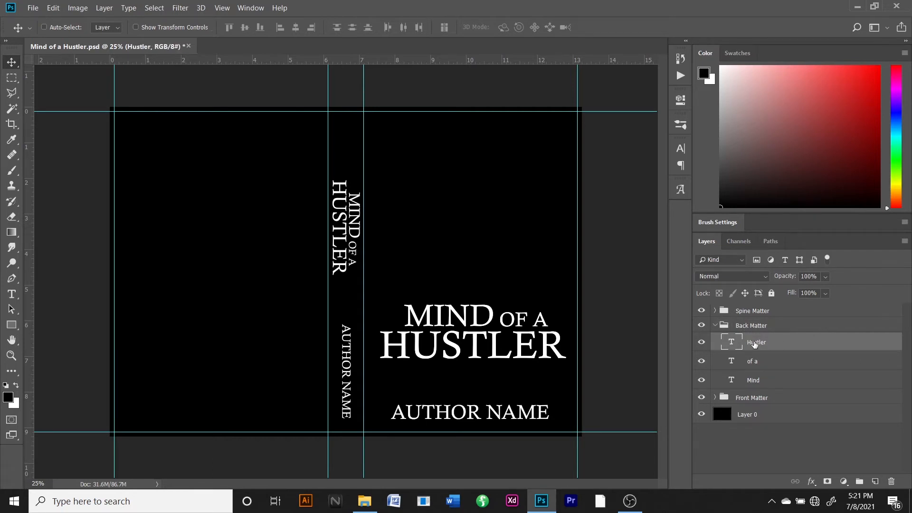
Move the Hustler, of a and Mind texts of the Back Matter group together to the top of the back cover
left_click(750, 382)
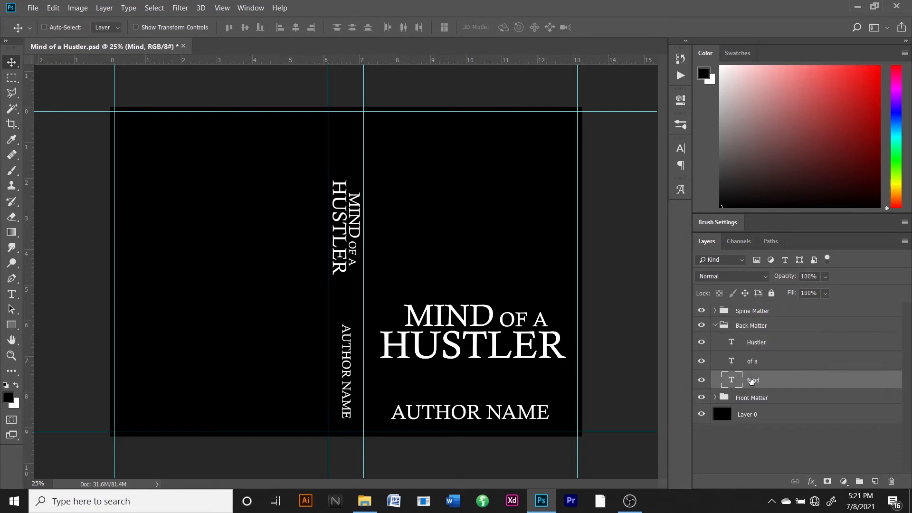
left_click(763, 344, "shift")
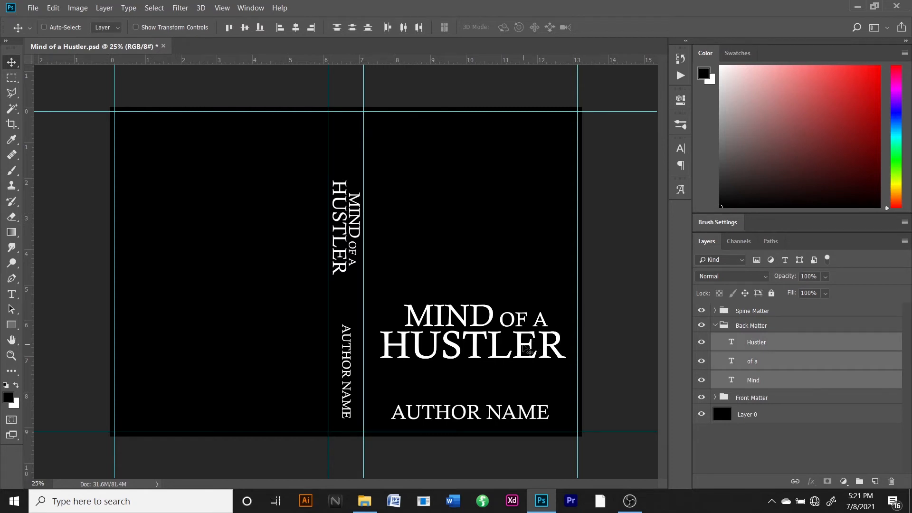
left_click_drag(541, 342, 274, 163)
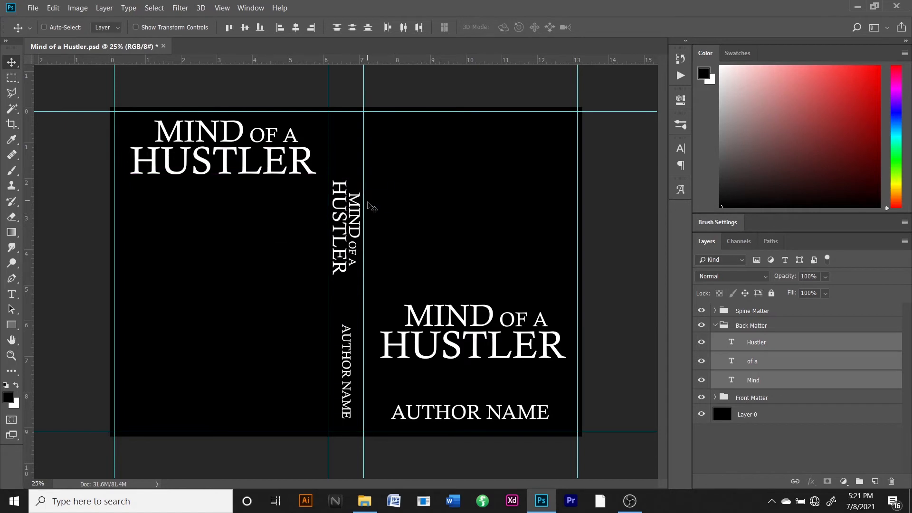
Scale the back cover title texts down proportionally about their centre to about 81%
key("ctrl")
key("ctrl+t")
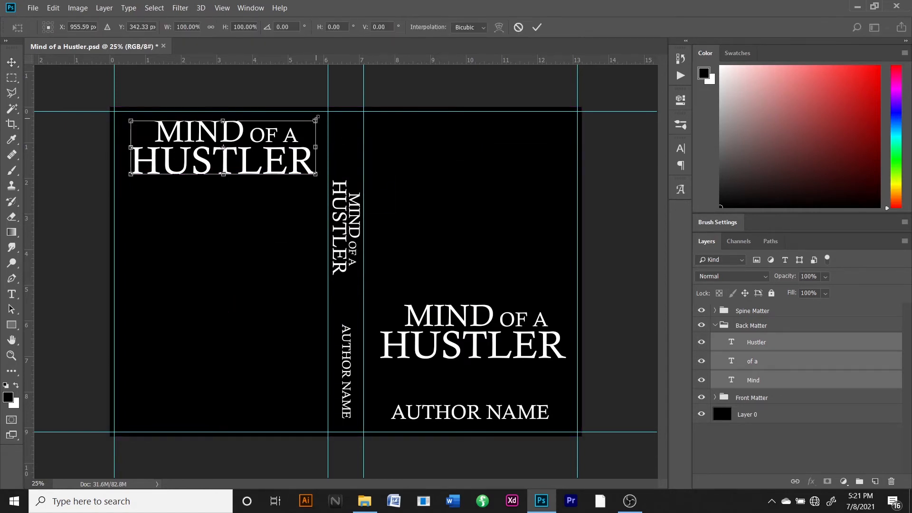
left_click_drag(315, 121, 298, 126)
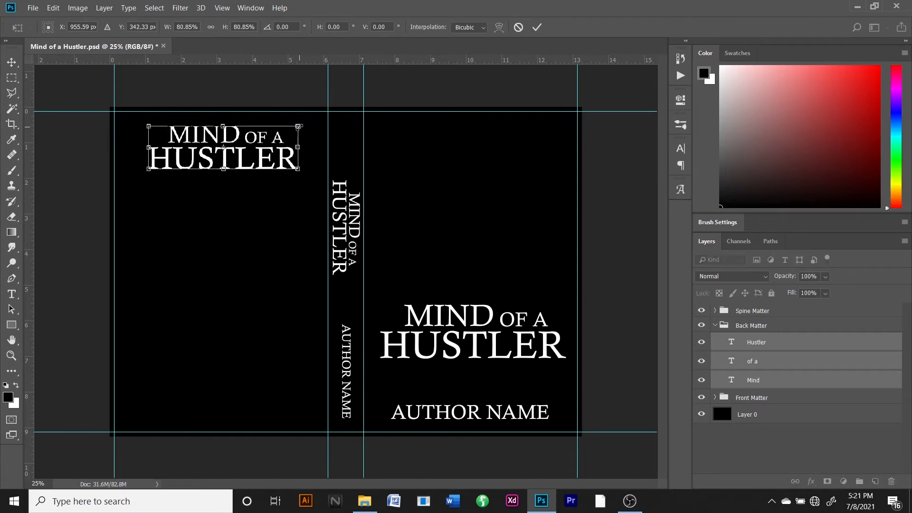
key("Return")
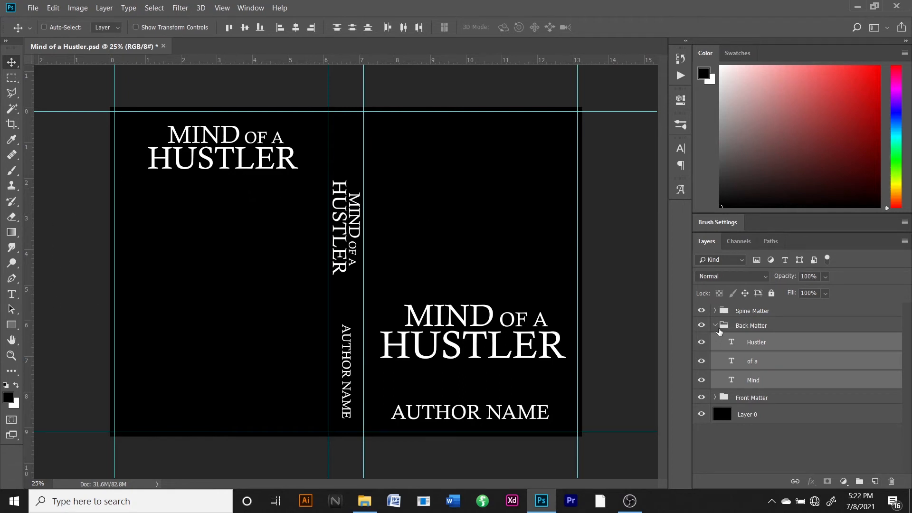
Create a 600 × 360 px rectangle in the Back Matter group near the lower corner of the back cover beside the spine
left_click(773, 391)
left_click(773, 385)
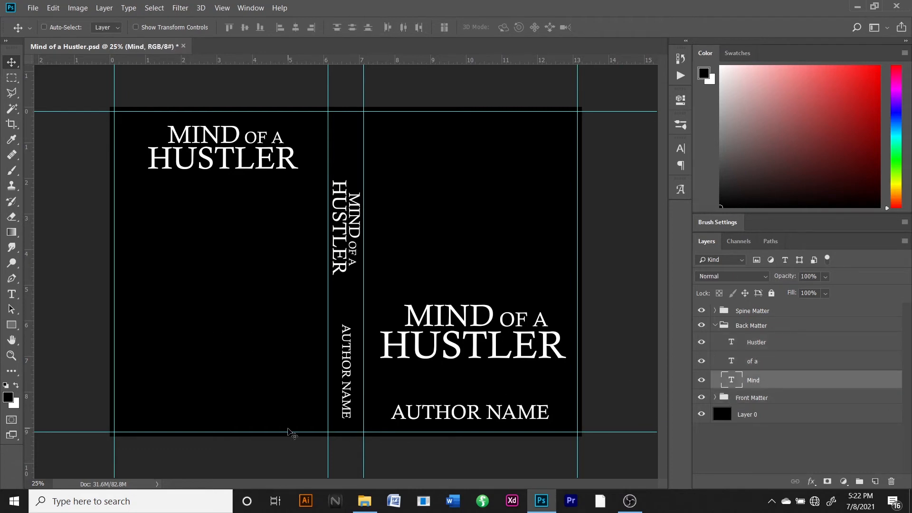
left_click(11, 326)
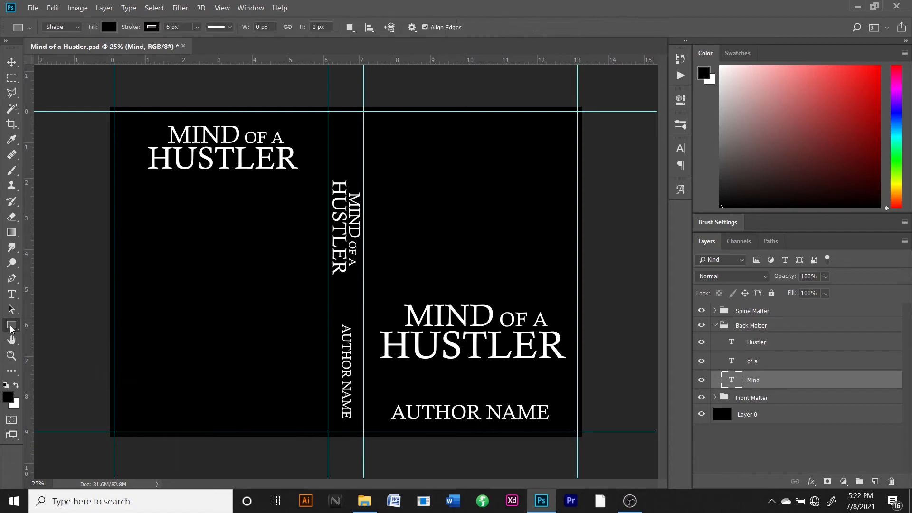
right_click(10, 327)
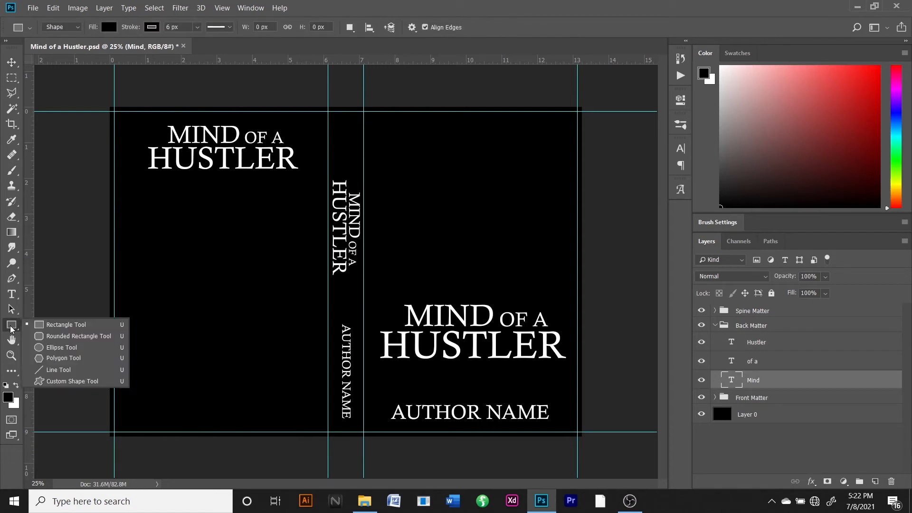
left_click(64, 325)
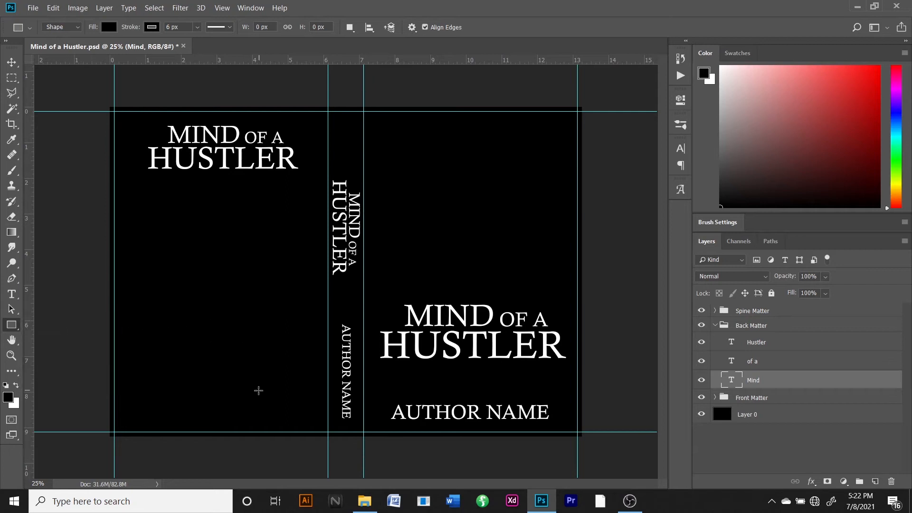
left_click(258, 390)
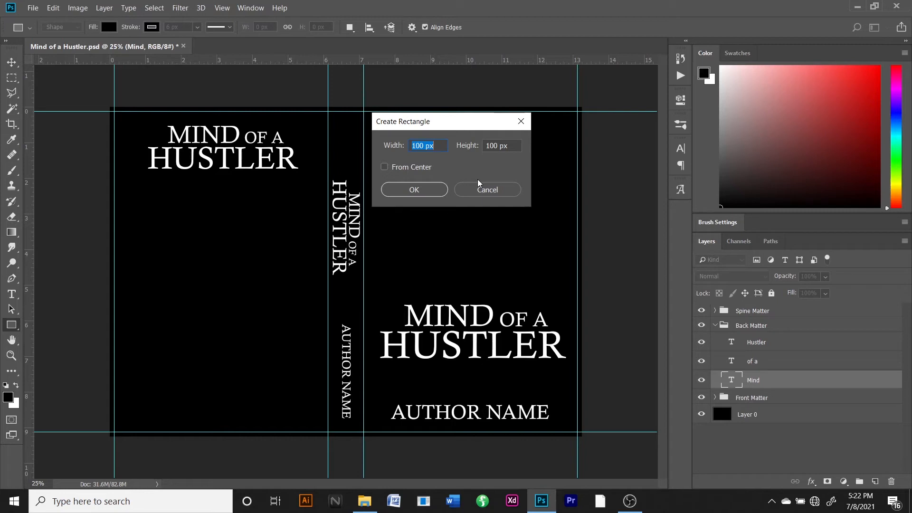
type("600")
key("Tab")
type("3")
left_click(437, 190)
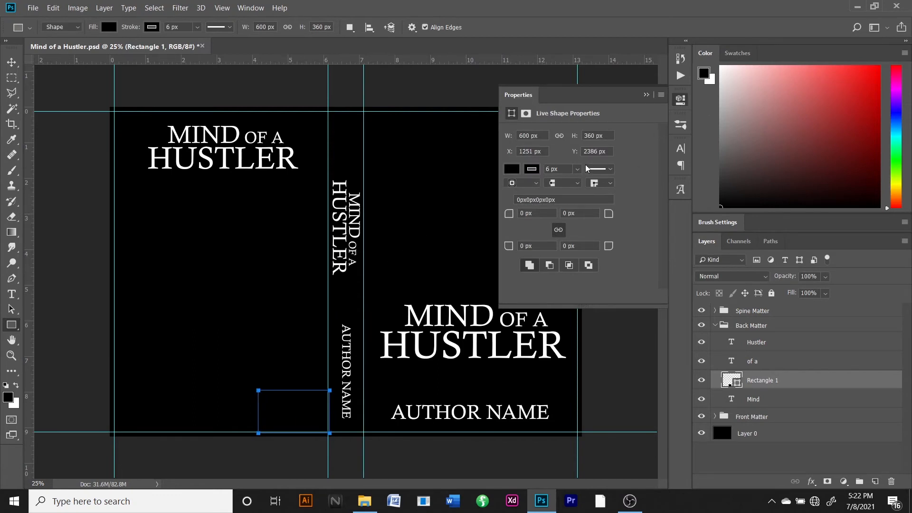
Fill the new rectangle with white and remove its stroke
left_click(512, 171)
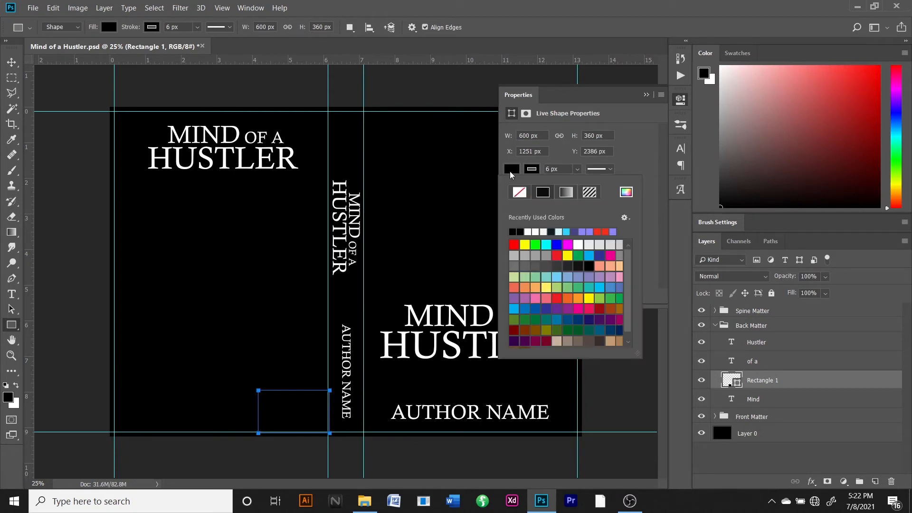
left_click(531, 232)
left_click(540, 174)
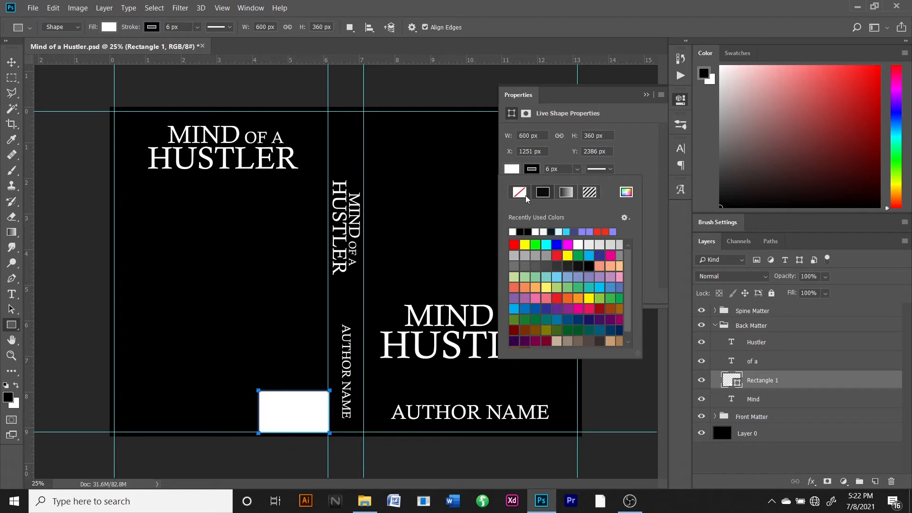
left_click(522, 194)
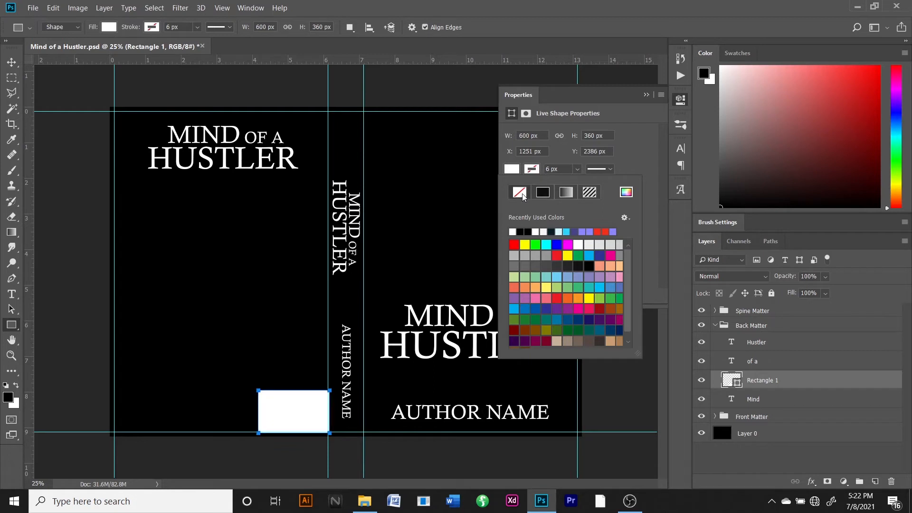
Reorder the rectangle layer below the Mind text layer within the Back Matter group
left_click(779, 383)
left_click_drag(771, 385, 769, 407)
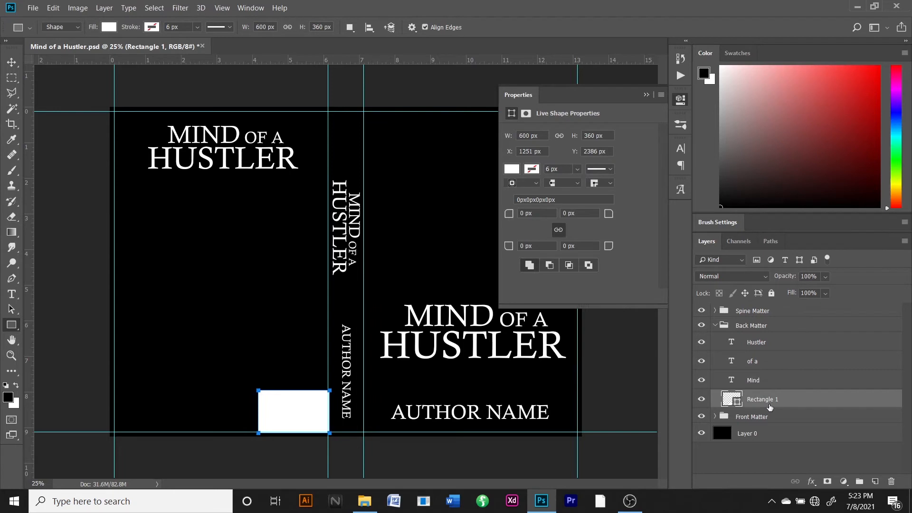
left_click(713, 329)
left_click(714, 326)
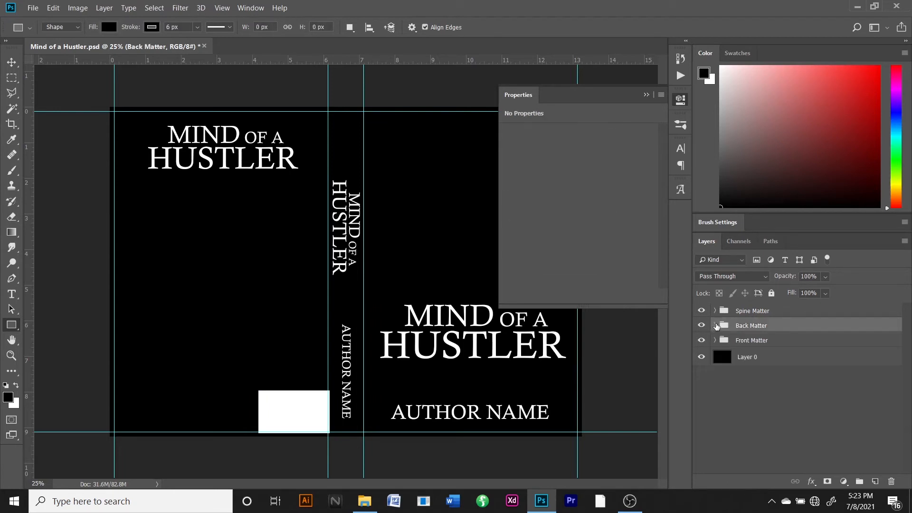
left_click(715, 325)
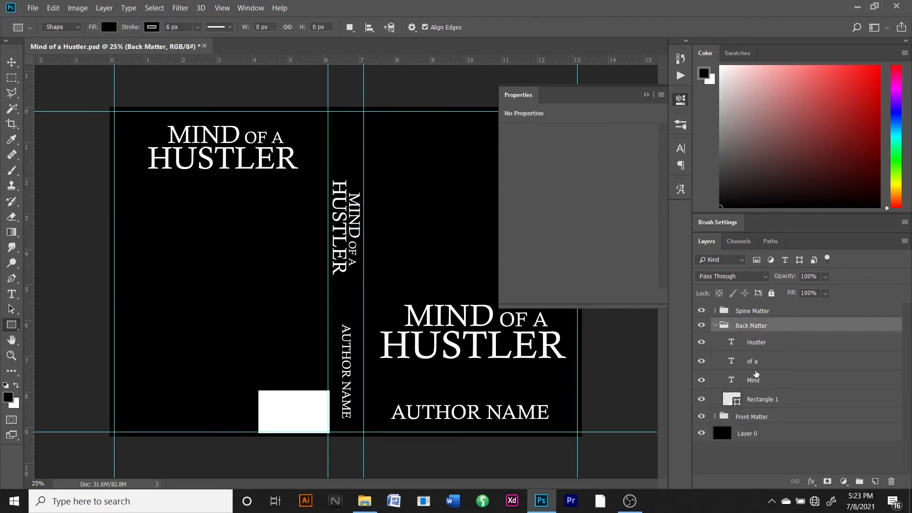
Move only the white rectangle inward from the spine and lower trim guides of the back cover to X 1174 px, Y 2317 px
key("v")
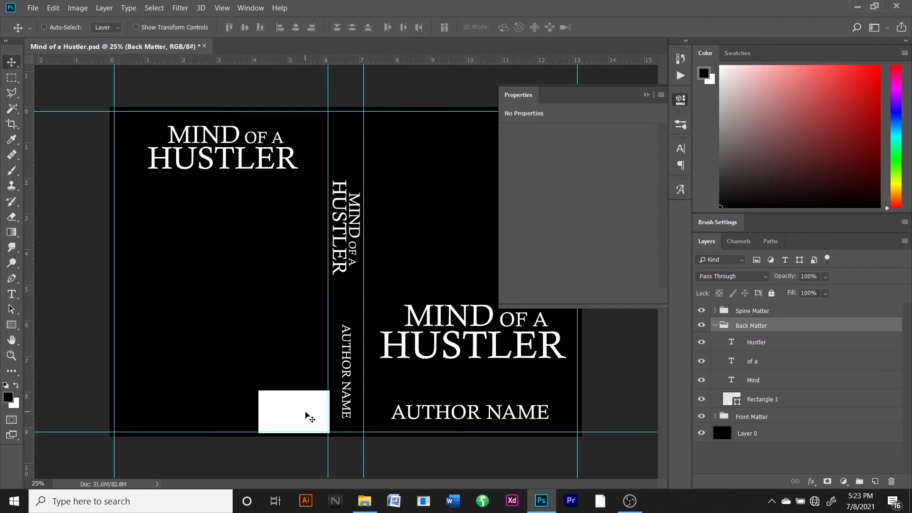
left_click_drag(307, 412, 300, 405)
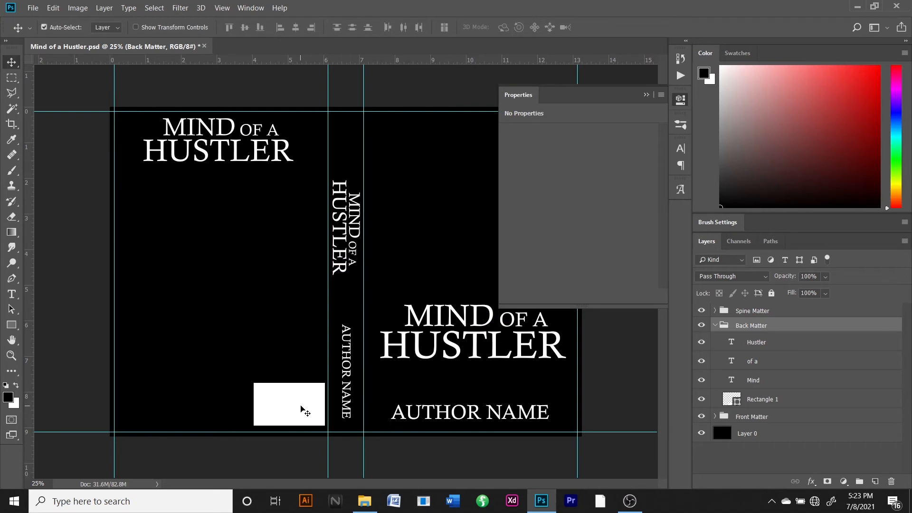
key("ctrl+z")
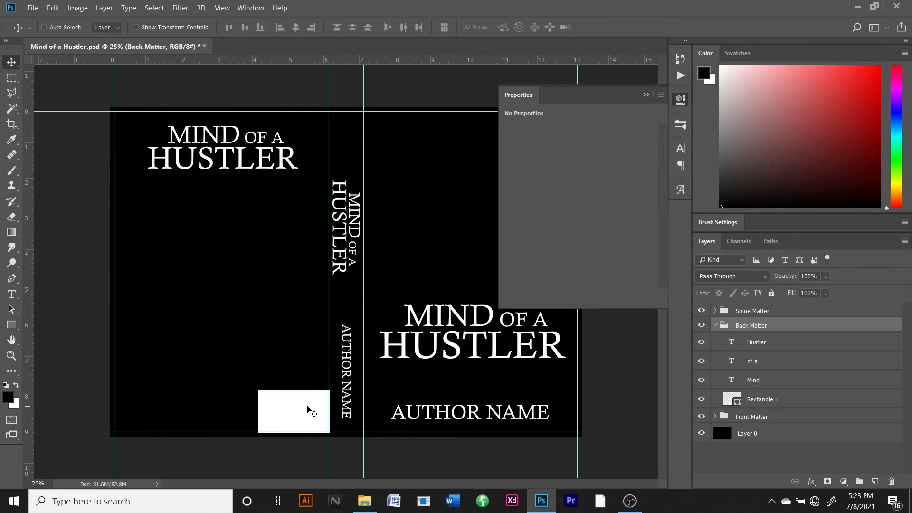
left_click(752, 400)
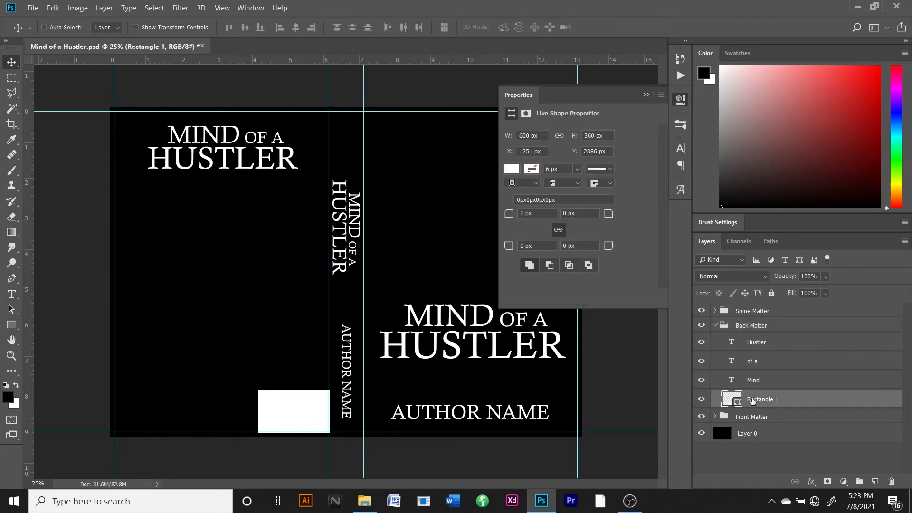
left_click_drag(305, 420, 302, 413)
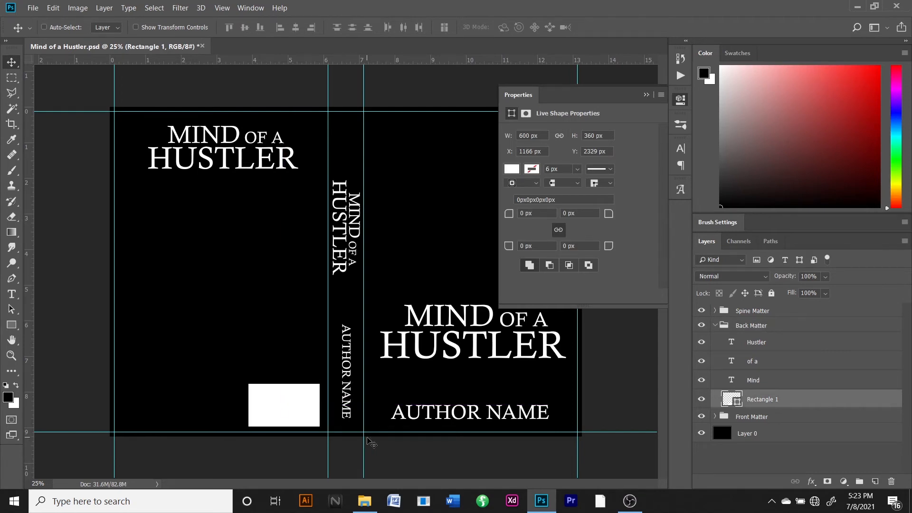
key("Up")
key("Right")
key("Right")
key("Right")
key("Right")
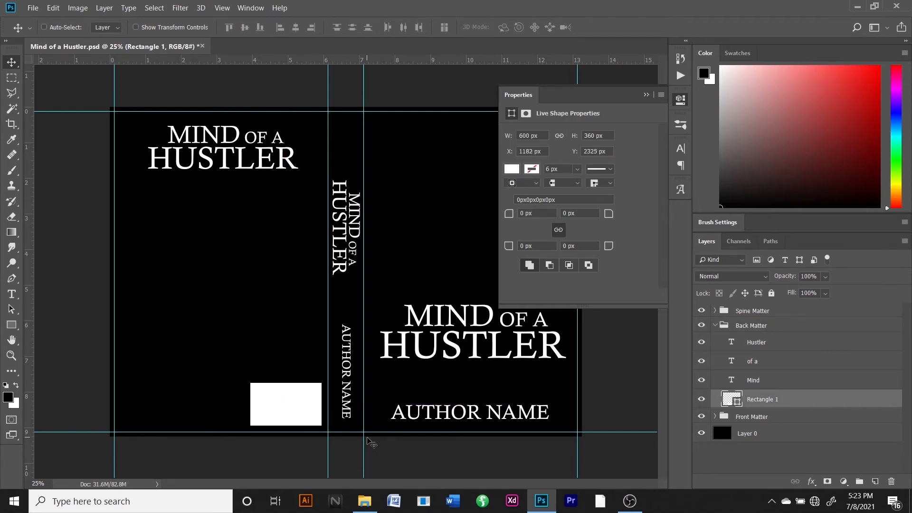
key("Left")
key("Up")
key("Left")
key("Up")
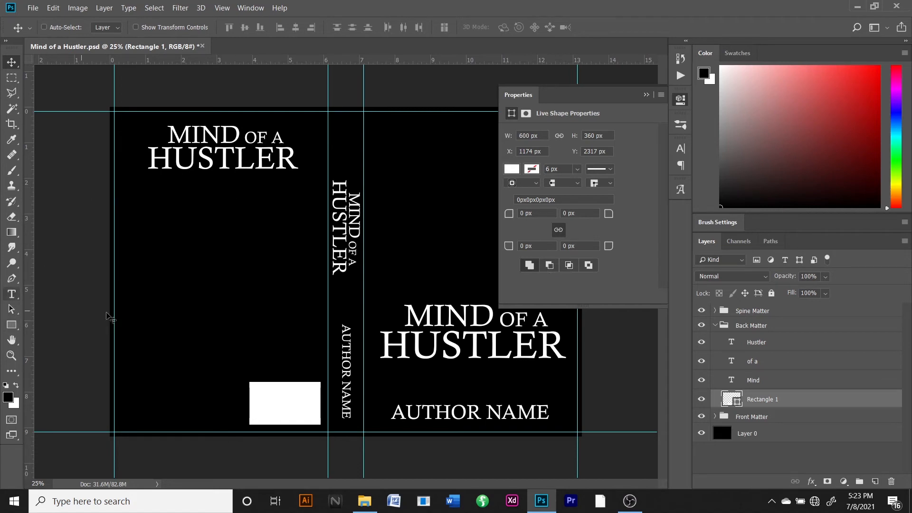
Draw a paragraph text box about 5.3 in wide below the back cover title and fill it with Lorem Ipsum placeholder text
key("t")
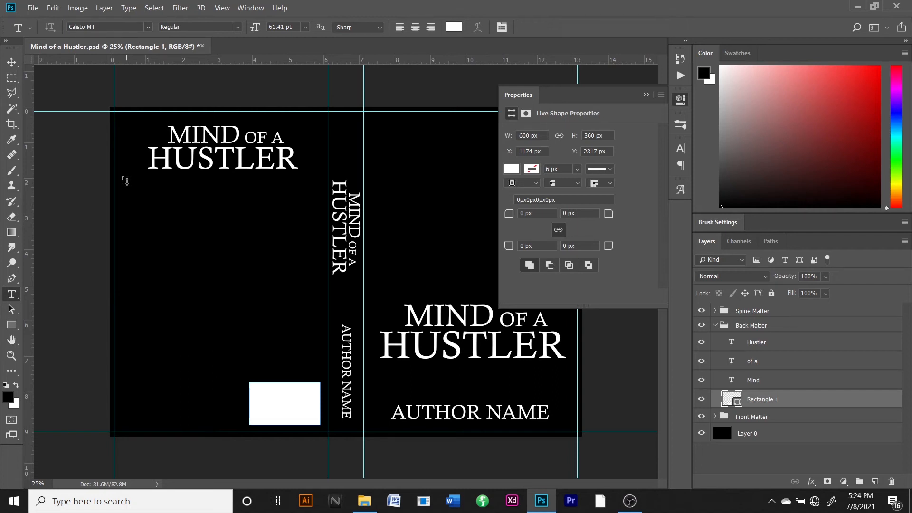
left_click_drag(127, 181, 314, 364)
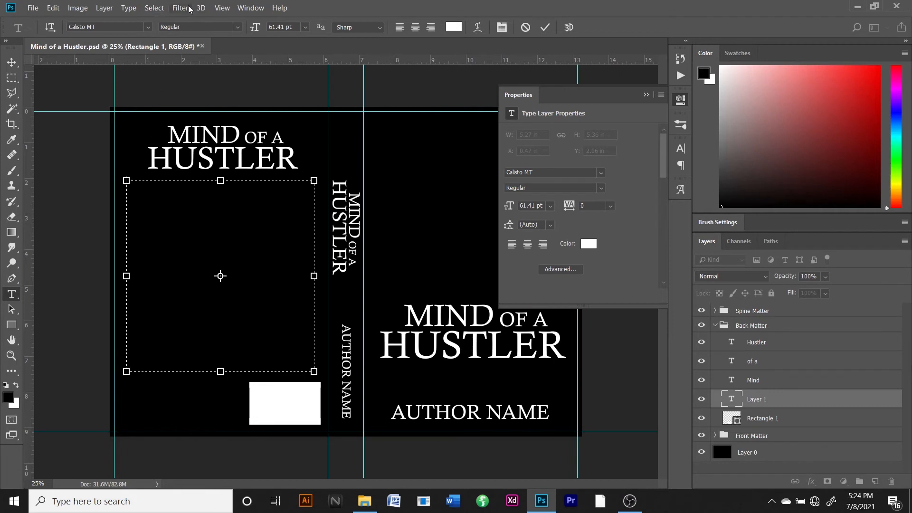
left_click(132, 10)
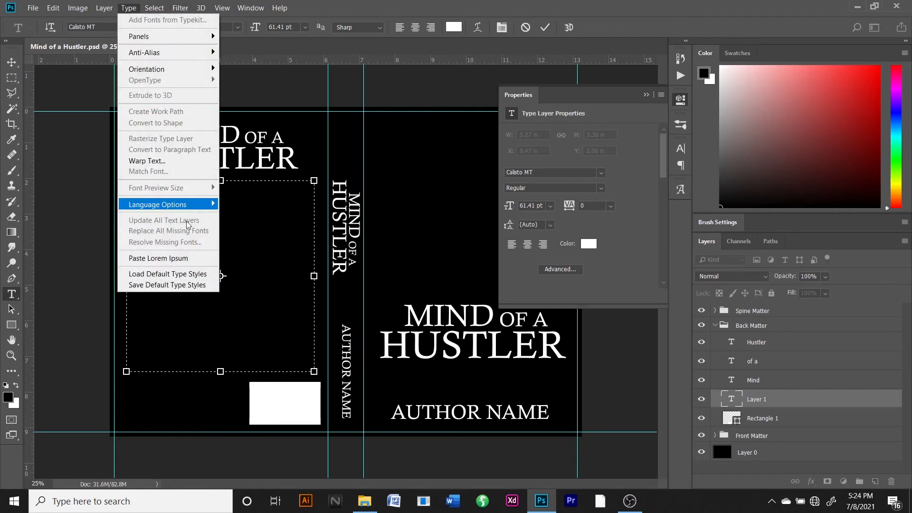
left_click(177, 259)
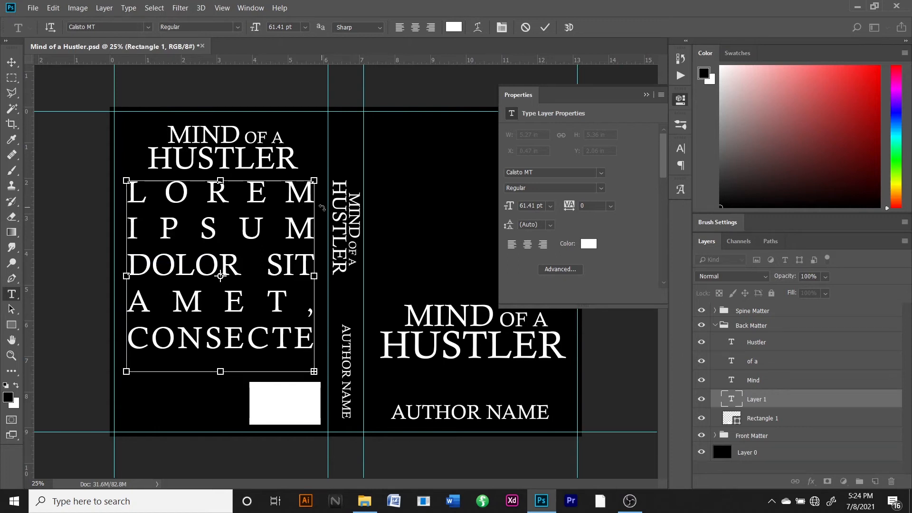
Set the whole Lorem Ipsum paragraph to 16 pt and turn off All Caps
key("ctrl+a")
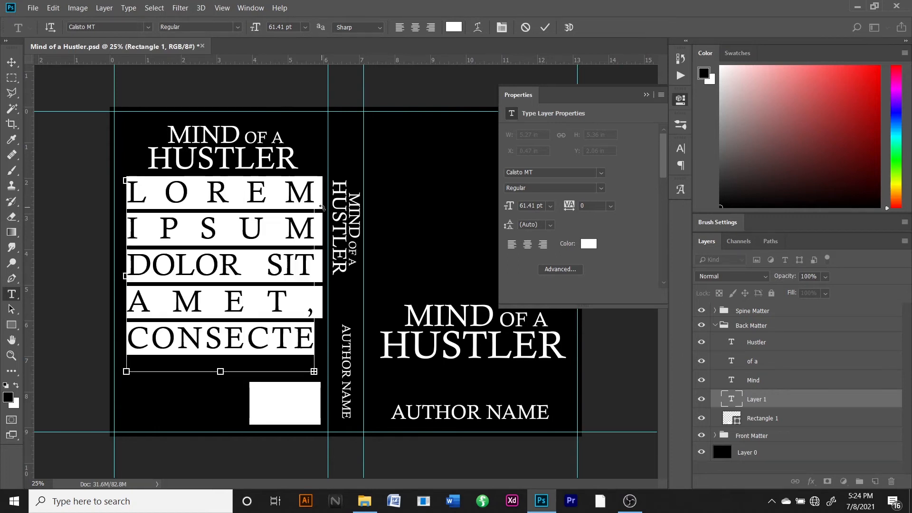
left_click(680, 149)
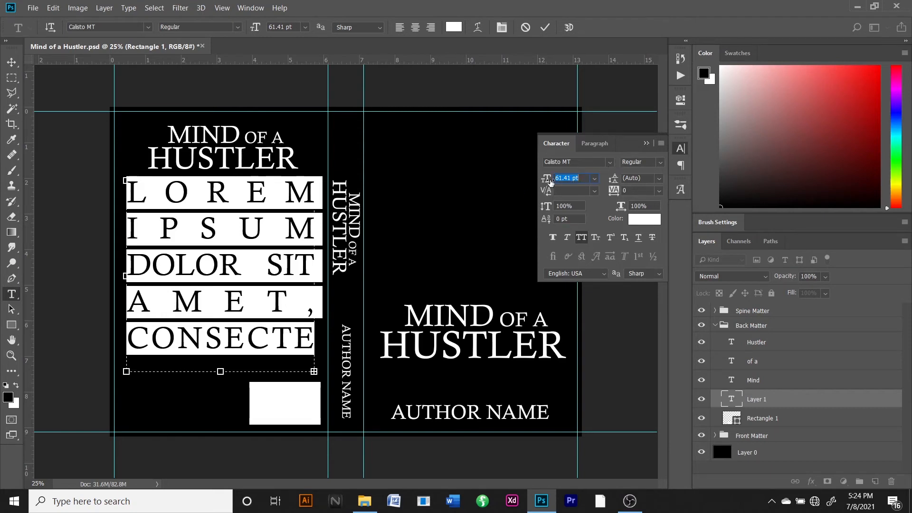
left_click_drag(550, 181, 518, 188)
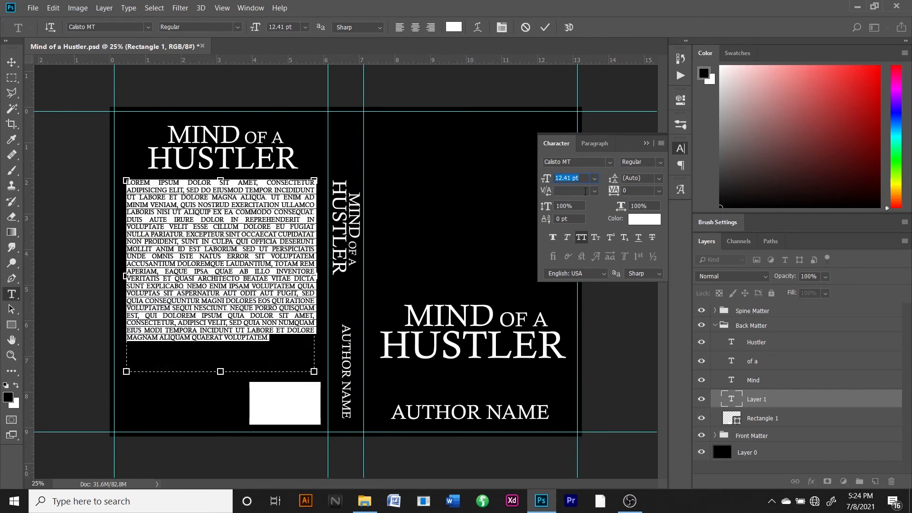
left_click(581, 238)
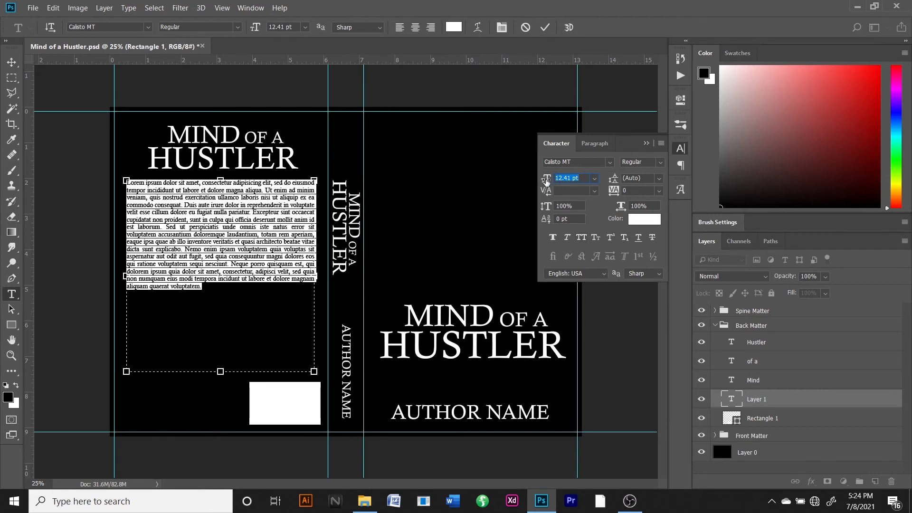
left_click_drag(546, 181, 548, 181)
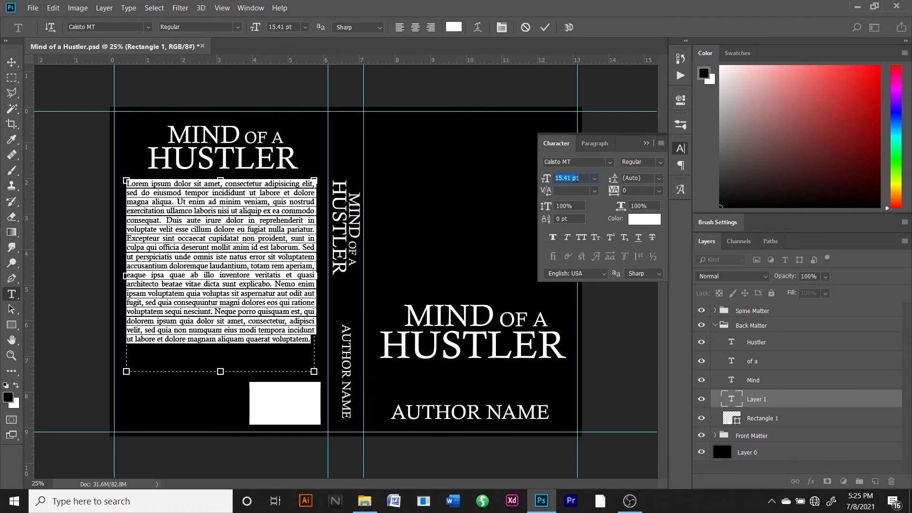
type("16")
key("Return")
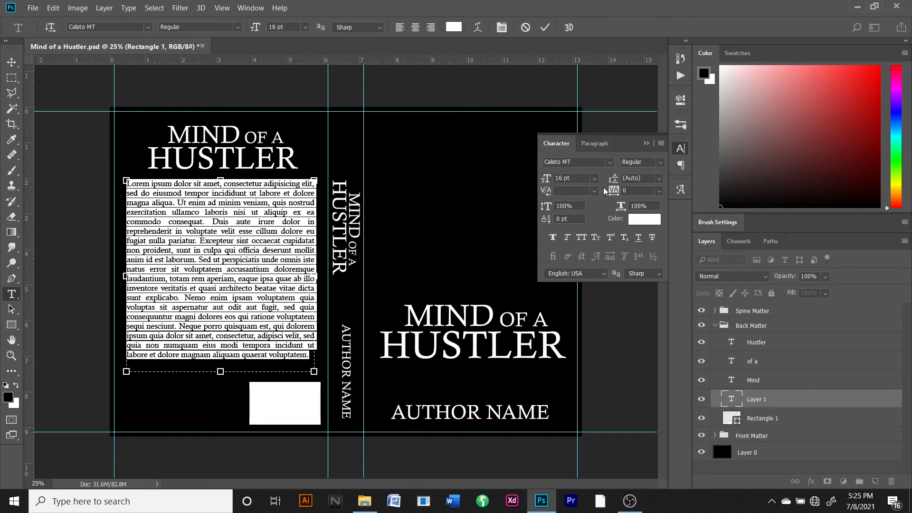
Commit the Lorem Ipsum text and move the paragraph slightly down, between the back cover title and the white rectangle
left_click(772, 403)
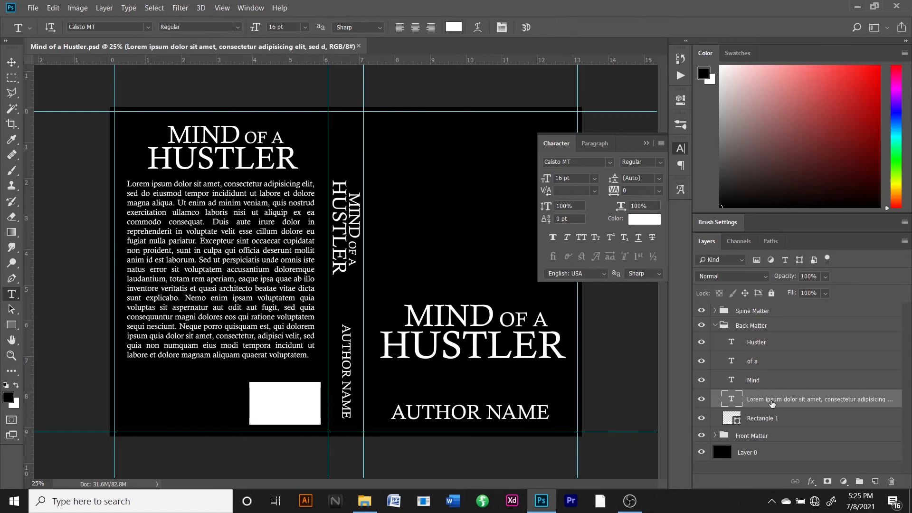
key("v")
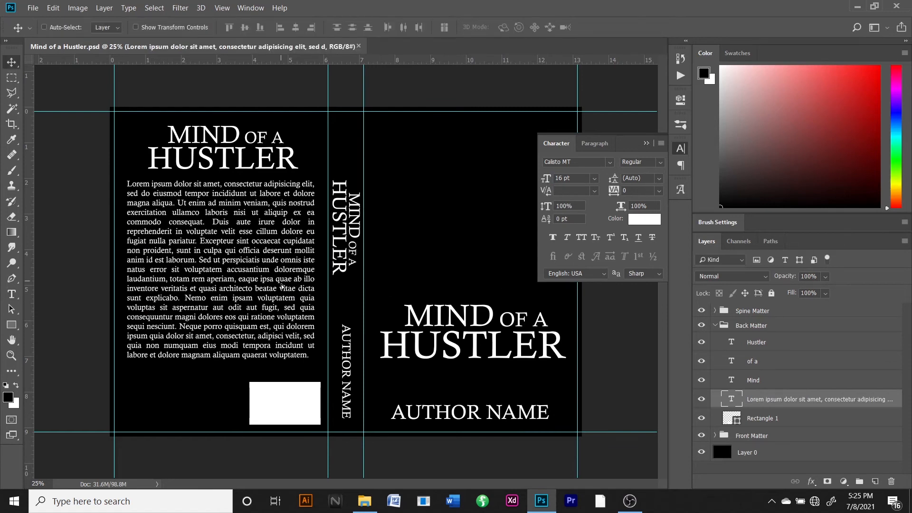
left_click_drag(284, 282, 282, 289)
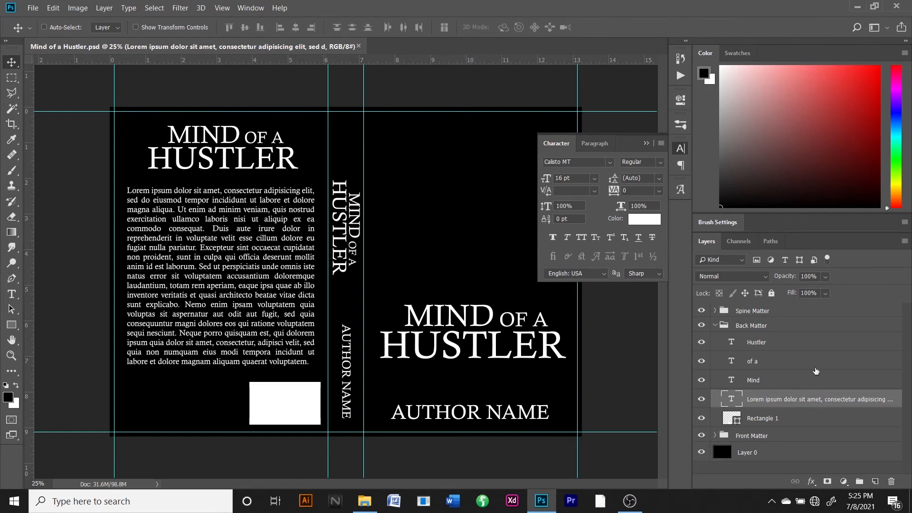
Add the text line "KJ Graphics Publications Presents" near the top of the front cover and put its layer first in the Front Matter group
left_click(716, 325)
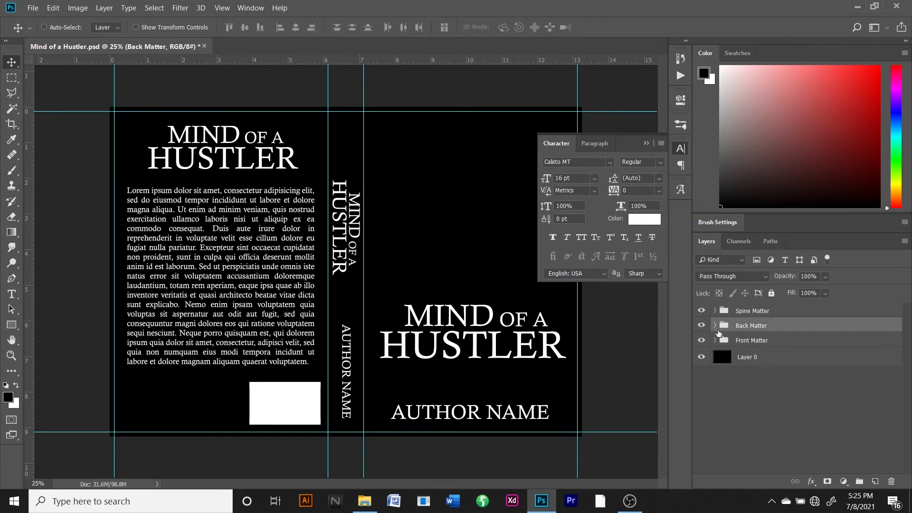
left_click(715, 341)
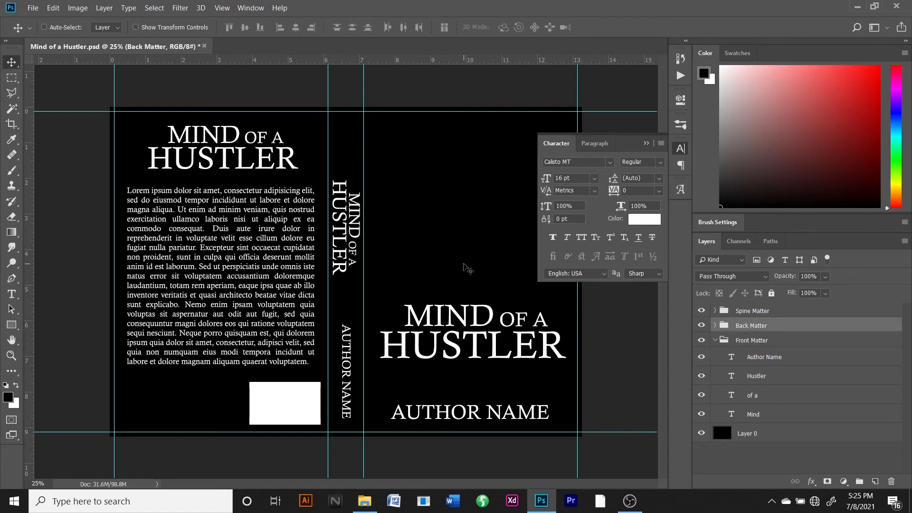
key("t")
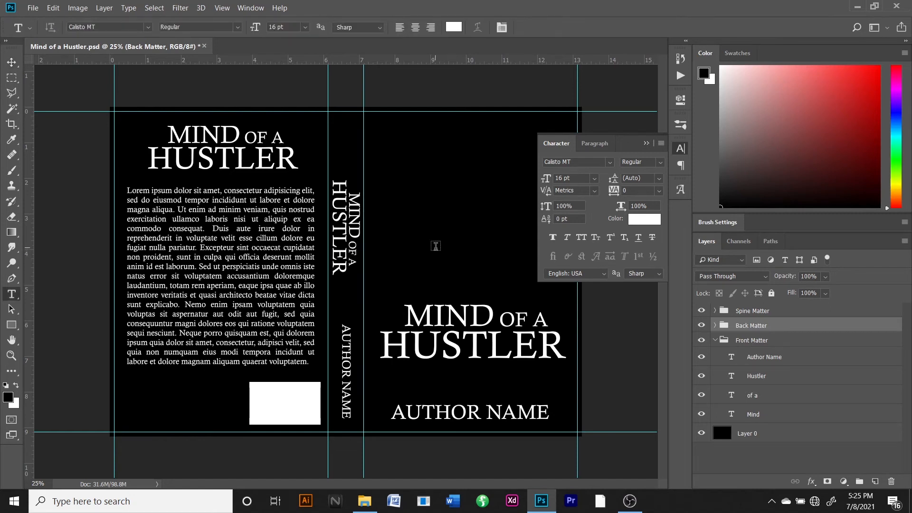
left_click(680, 150)
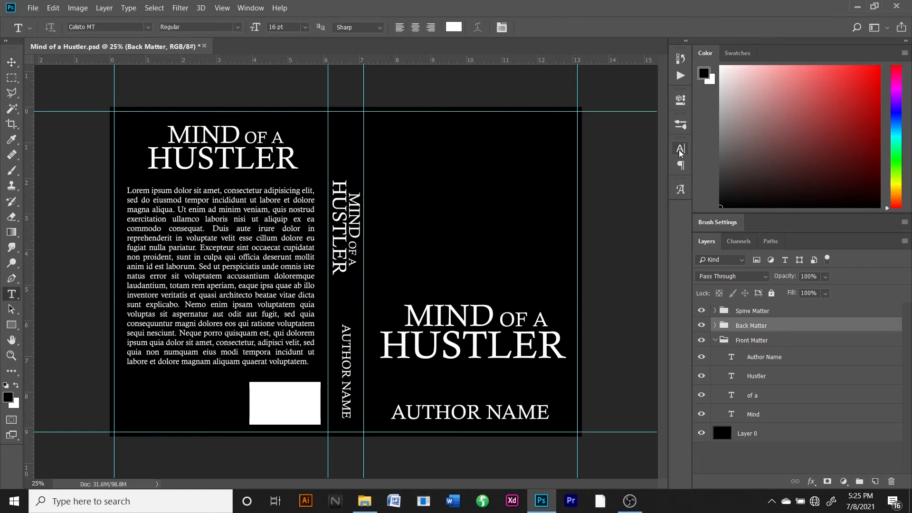
left_click(393, 138)
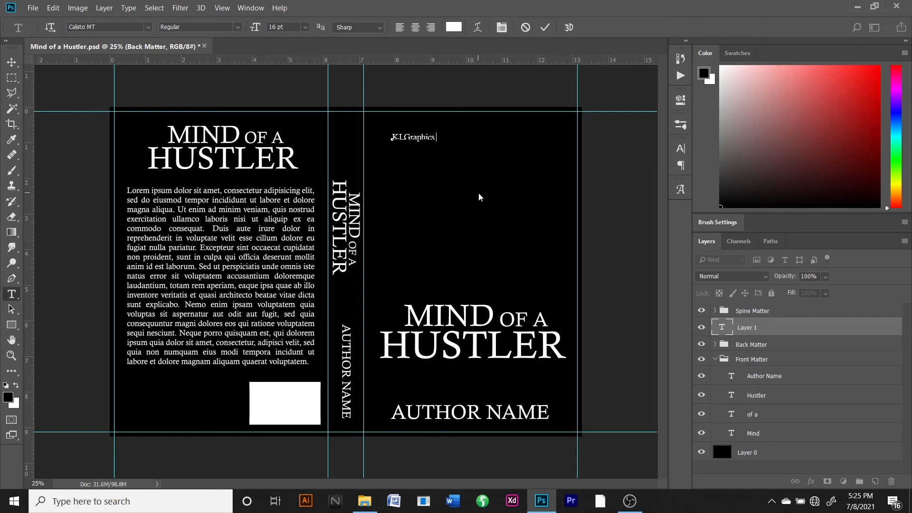
type("ublications Presents")
left_click(748, 332)
left_click_drag(770, 329, 769, 365)
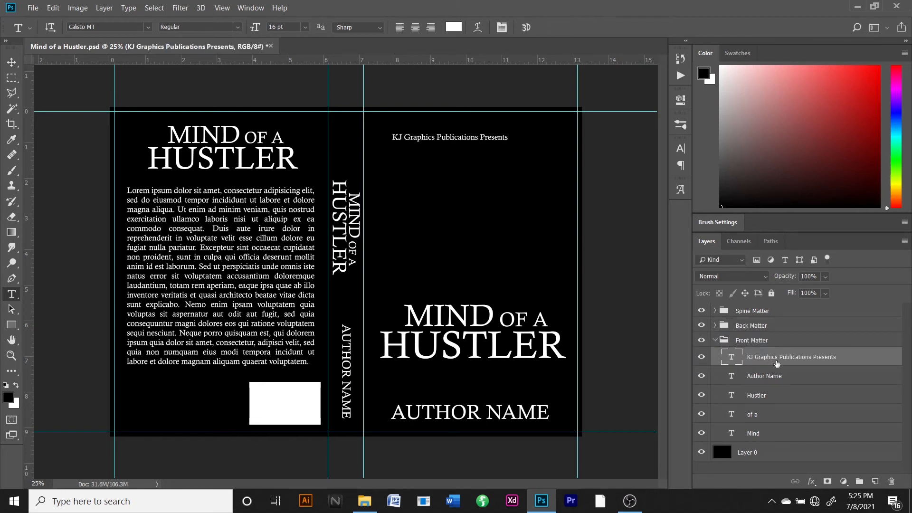
Turn on All Caps for the whole "KJ Graphics Publications Presents" line
double_click(729, 357)
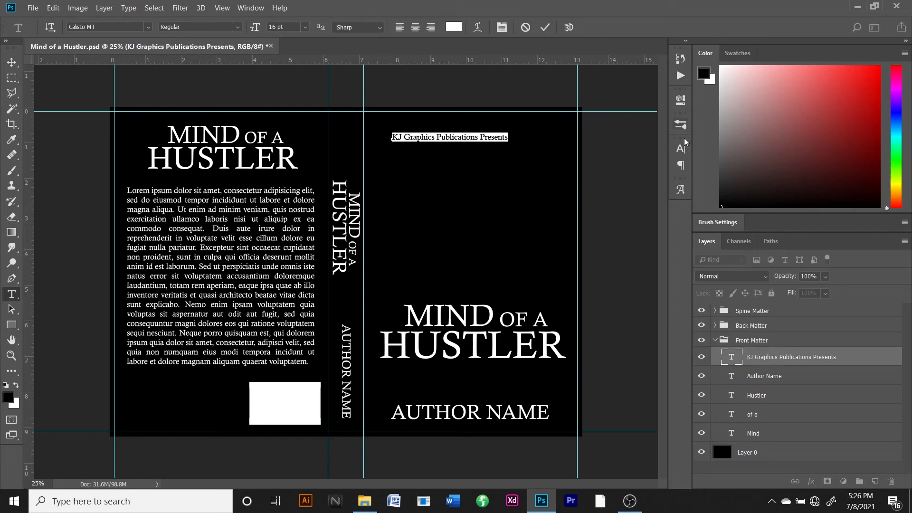
left_click(684, 150)
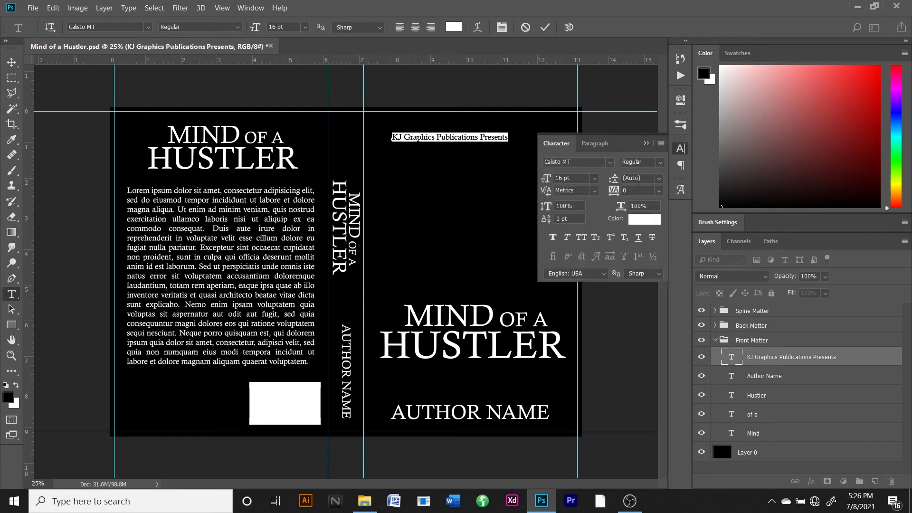
left_click(581, 239)
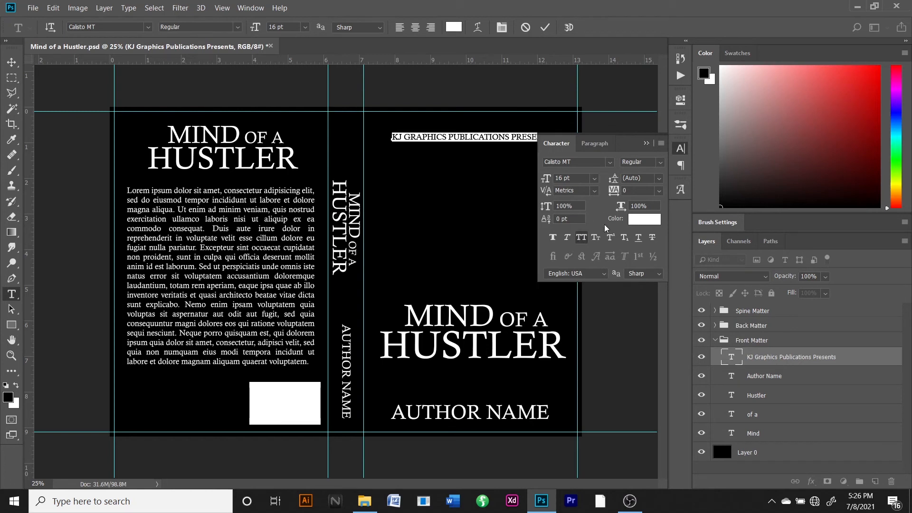
left_click(680, 149)
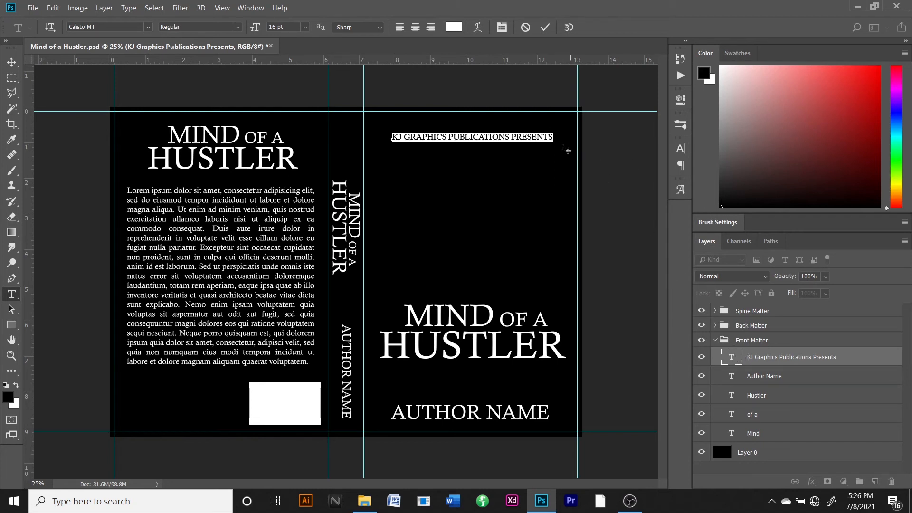
Reduce only the word "PRESENTS" in the front cover's publisher line to 11 pt
left_click_drag(554, 136, 513, 139)
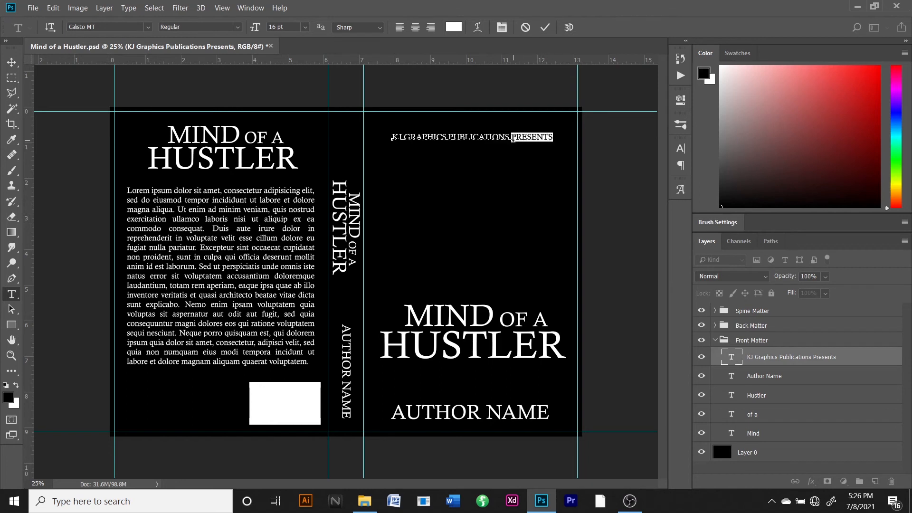
left_click(680, 149)
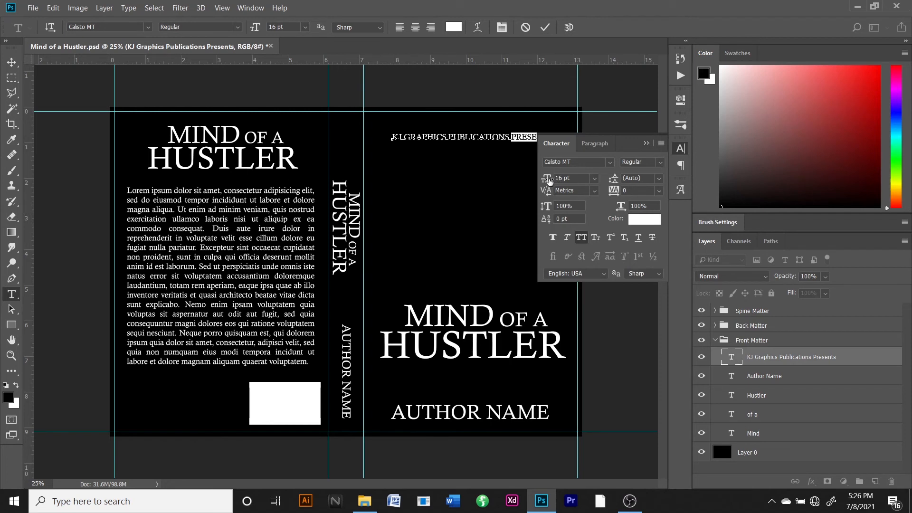
left_click_drag(548, 178, 547, 180)
left_click(551, 181)
type("11")
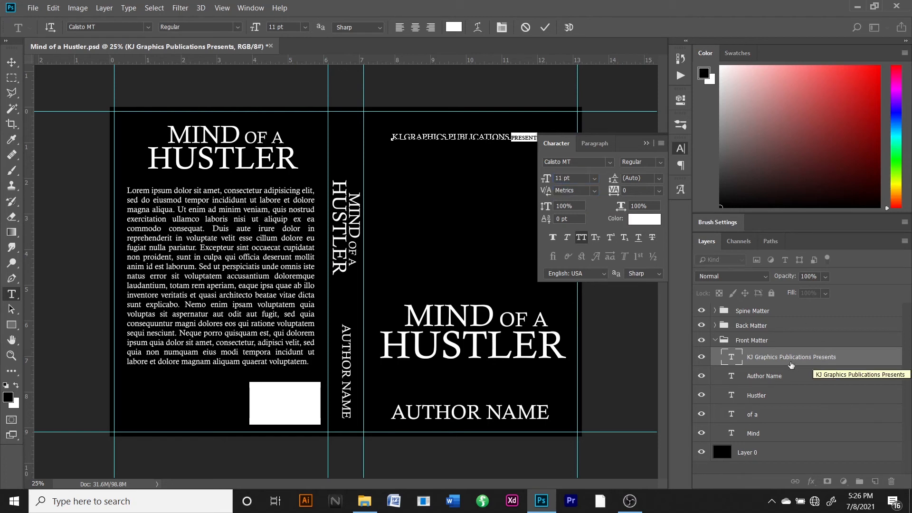
left_click(771, 365)
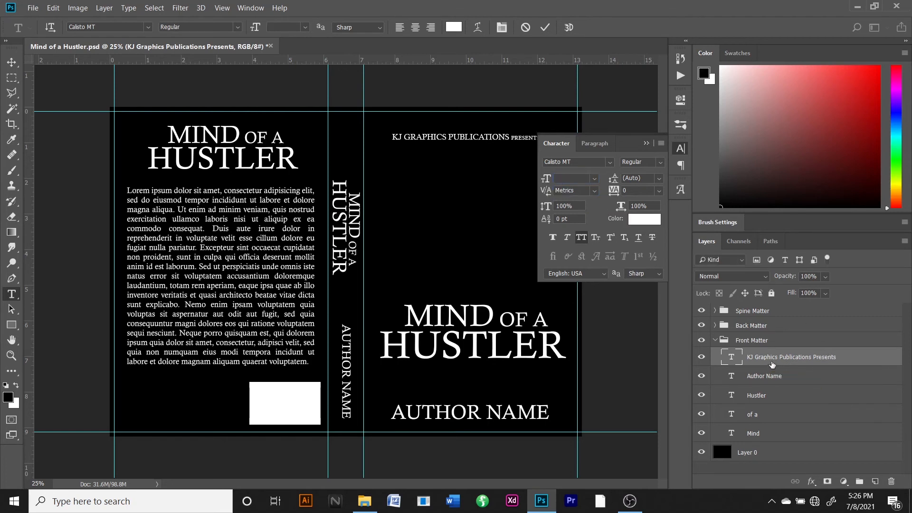
Scale the publisher line to about 125% and center it above the front cover title, just below the upper trim guide
left_click(680, 149)
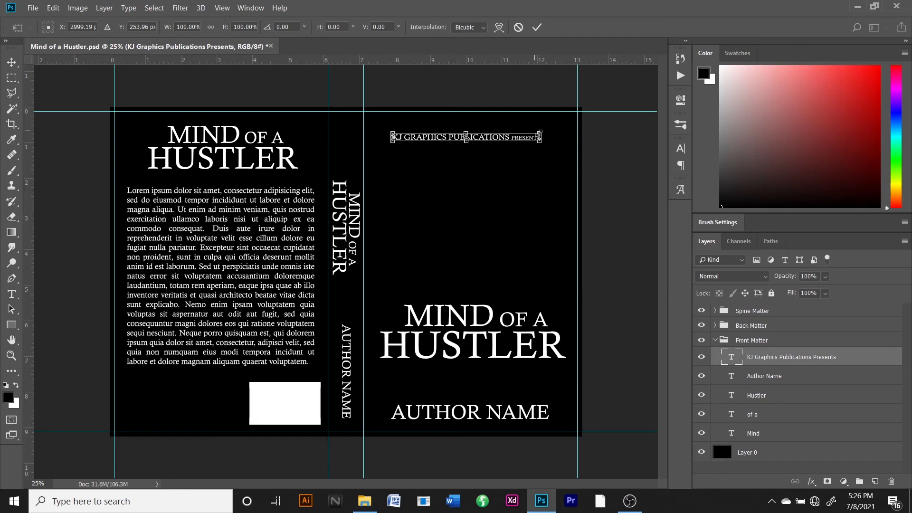
mouse_move(540, 134)
left_mouse_down()
mouse_move(559, 123)
mouse_move(523, 133)
left_mouse_up()
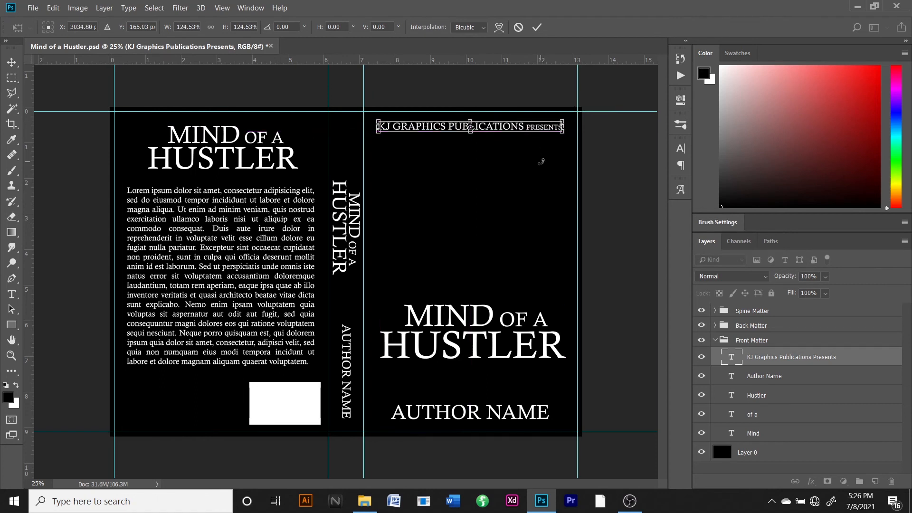
key("Return")
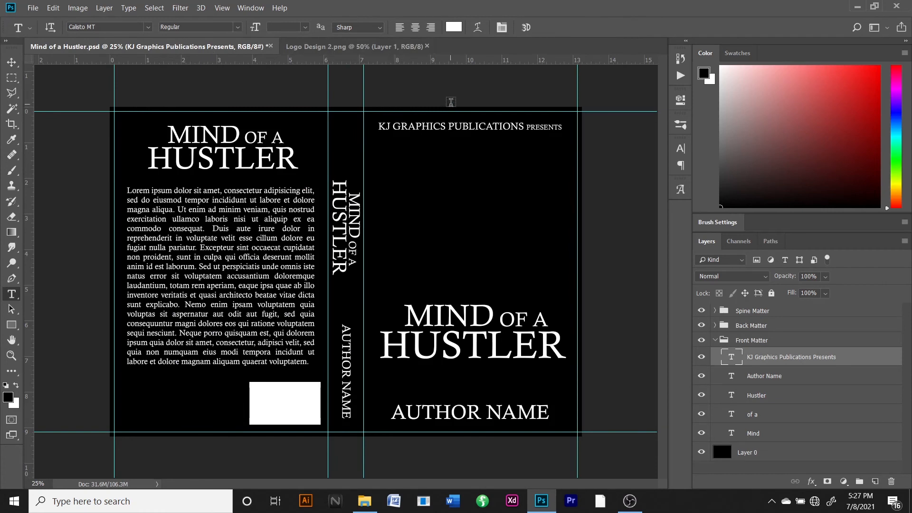
Copy the KJ Graphics logo layer from Logo Design 2.png onto the front cover area of Mind of a Hustler.psd
left_click(365, 47)
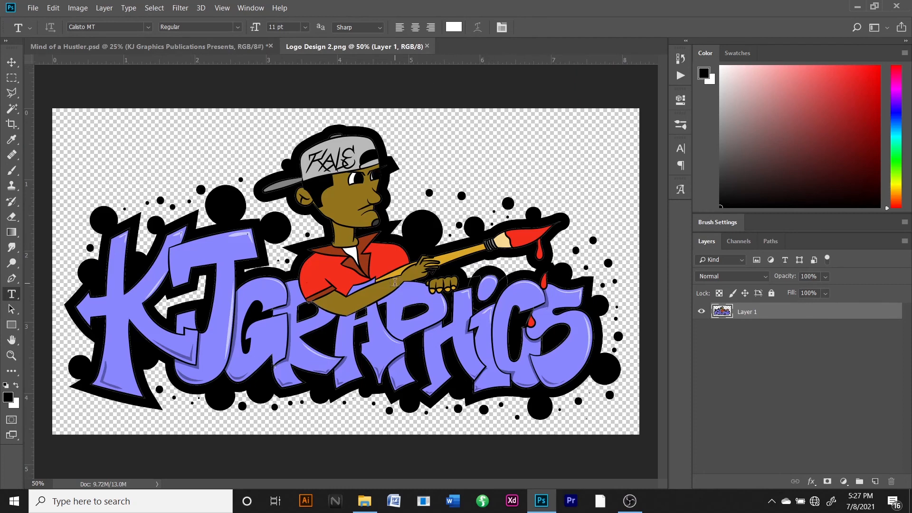
key("v")
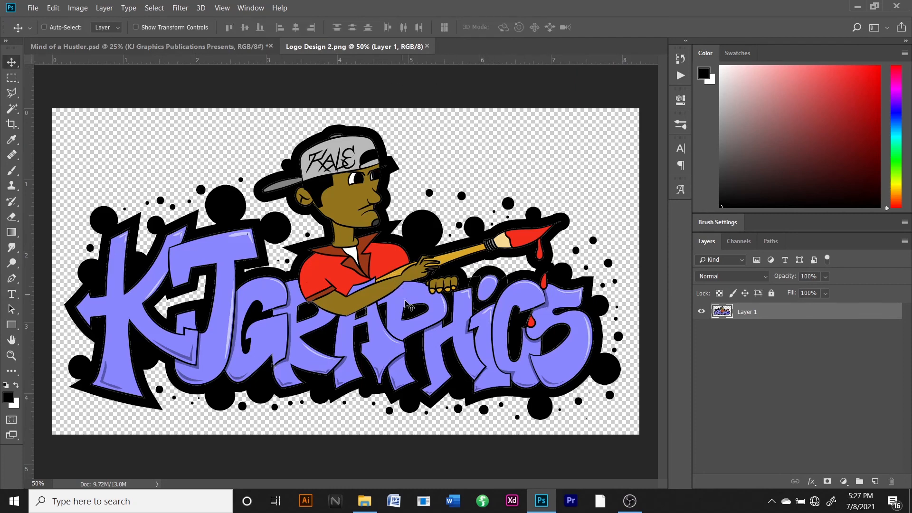
left_click_drag(408, 304, 232, 64)
left_click_drag(308, 149, 403, 237)
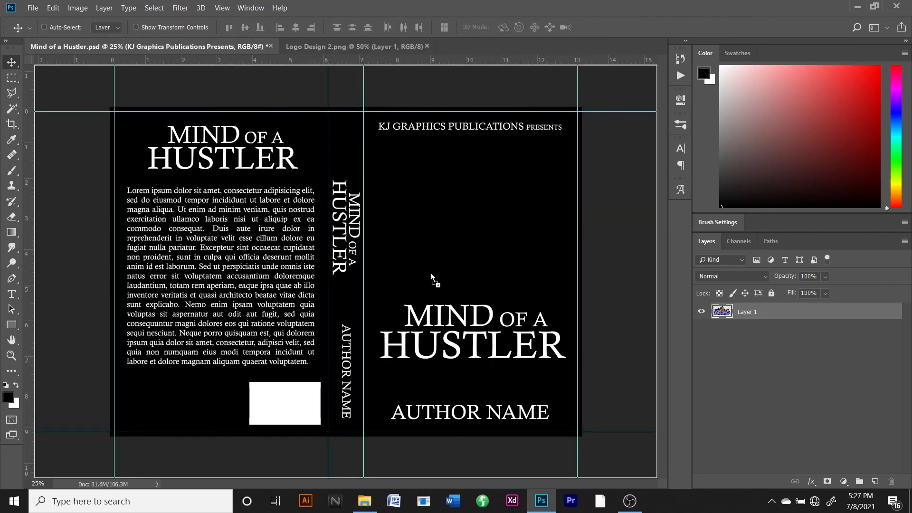
left_click_drag(431, 273, 431, 274)
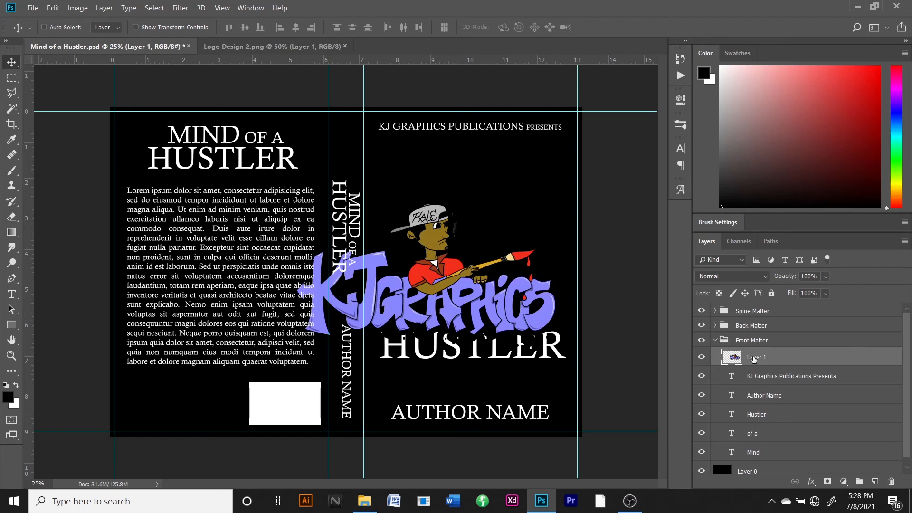
Move the logo layer from the Front Matter group into the Back Matter group and select it there
left_click_drag(758, 360, 786, 327)
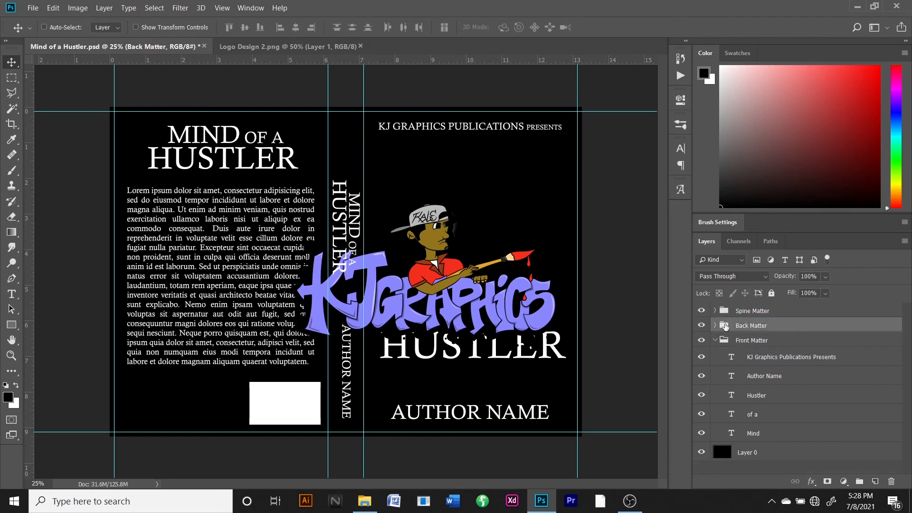
left_click(715, 326)
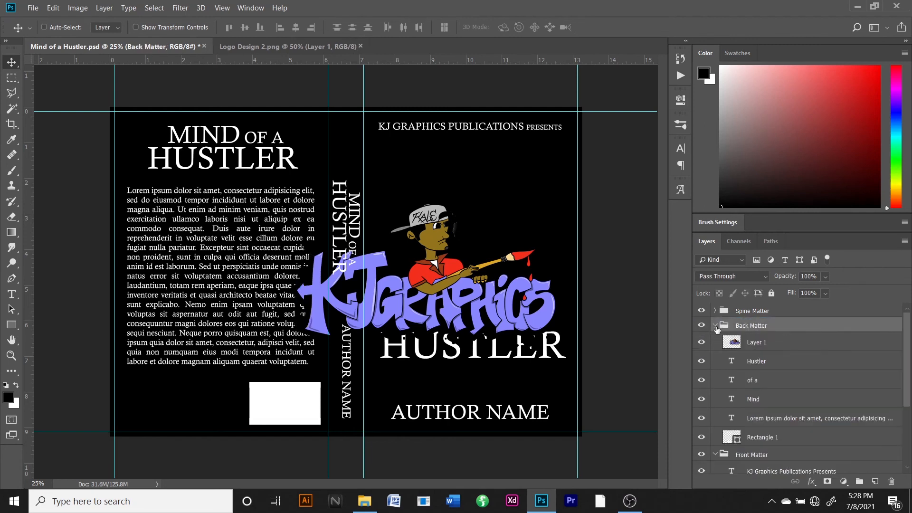
left_click(753, 343)
Move the logo to the back cover, scale it to about 29%, and place it below the blurb beside the white rectangle
left_click_drag(457, 299, 278, 369)
key("ctrl+t")
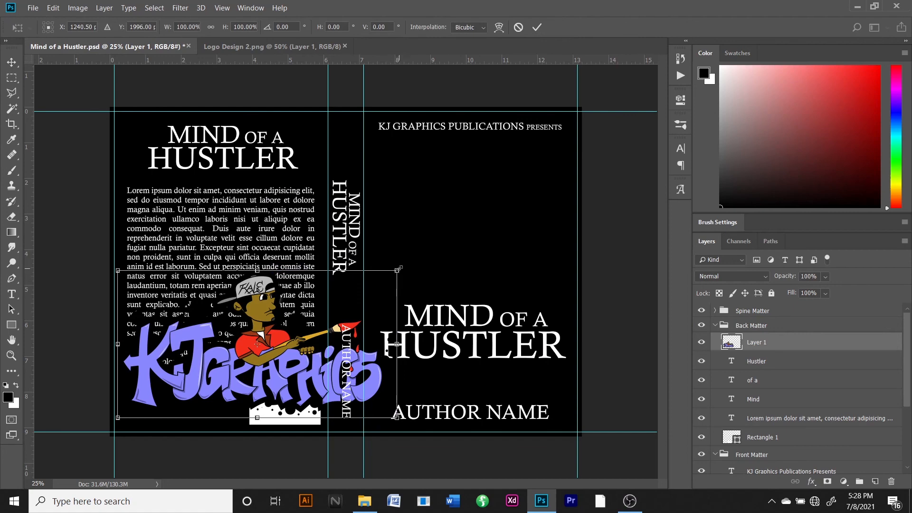
left_click_drag(399, 269, 209, 392)
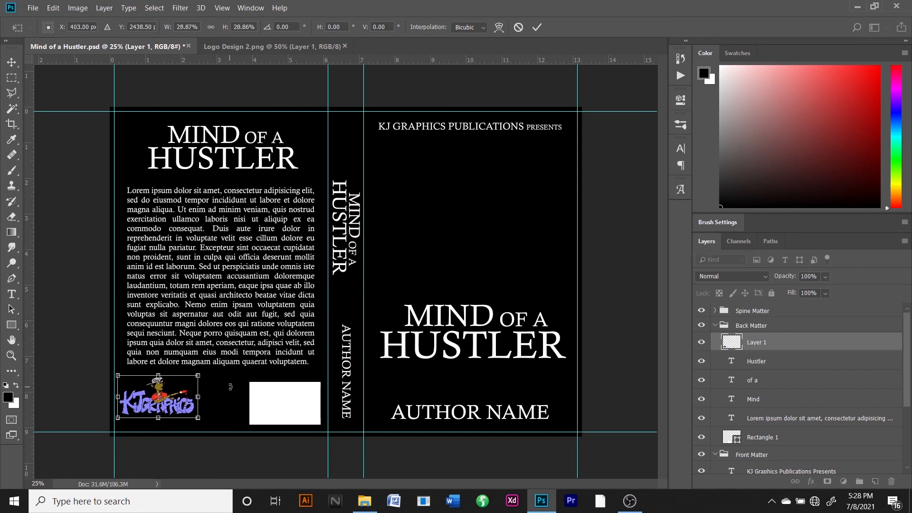
key("Return")
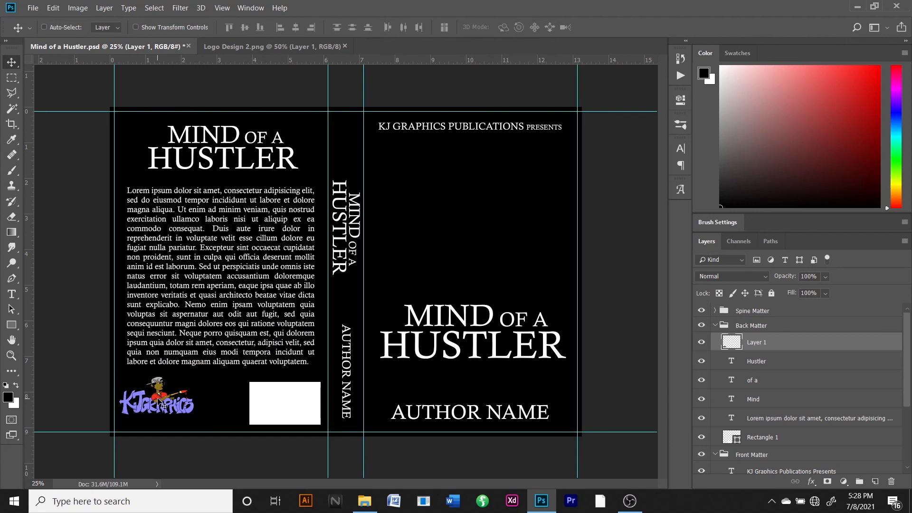
mouse_move(164, 407)
left_mouse_down()
mouse_move(209, 403)
mouse_move(176, 404)
mouse_move(176, 422)
mouse_move(177, 409)
left_mouse_up()
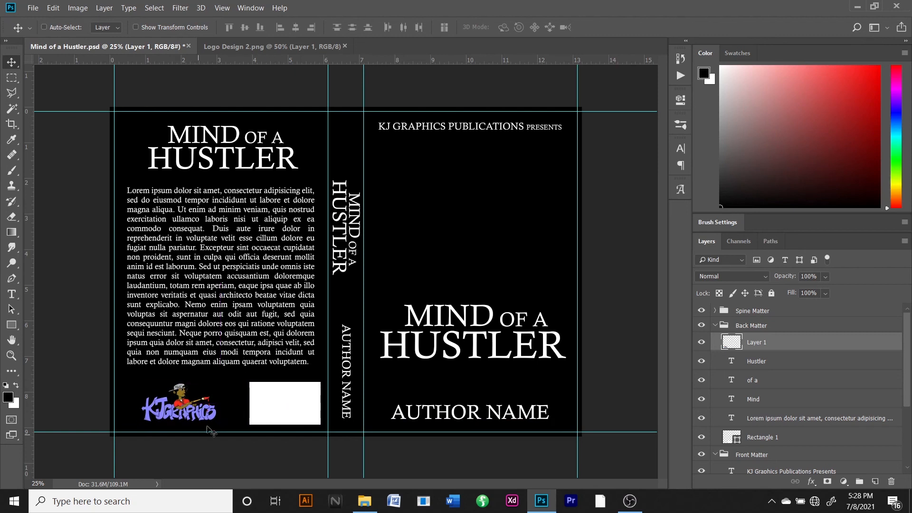